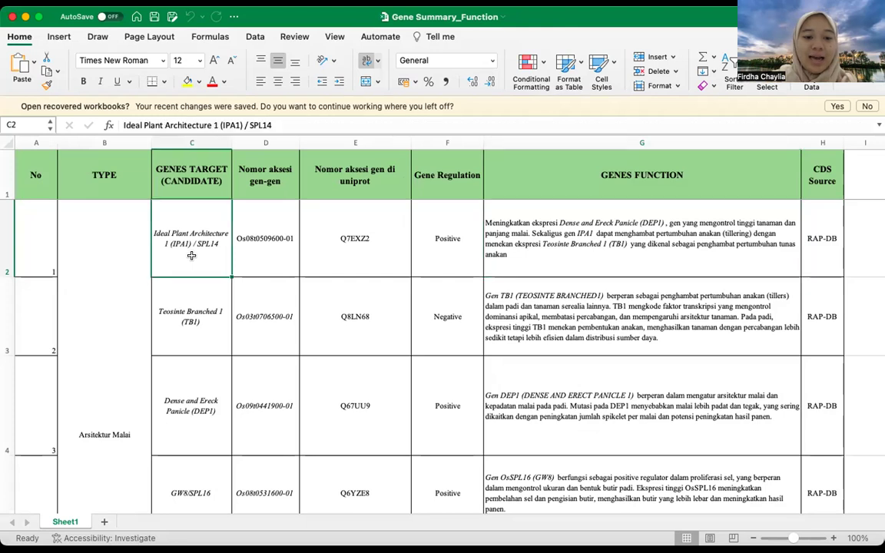
# - Review the candidate rice genes, their accession numbers, regulation and functions in the Gene Summary_Function sheet
pyautogui.scroll(-3, 212, 284)
pyautogui.scroll(-5, 212, 284)
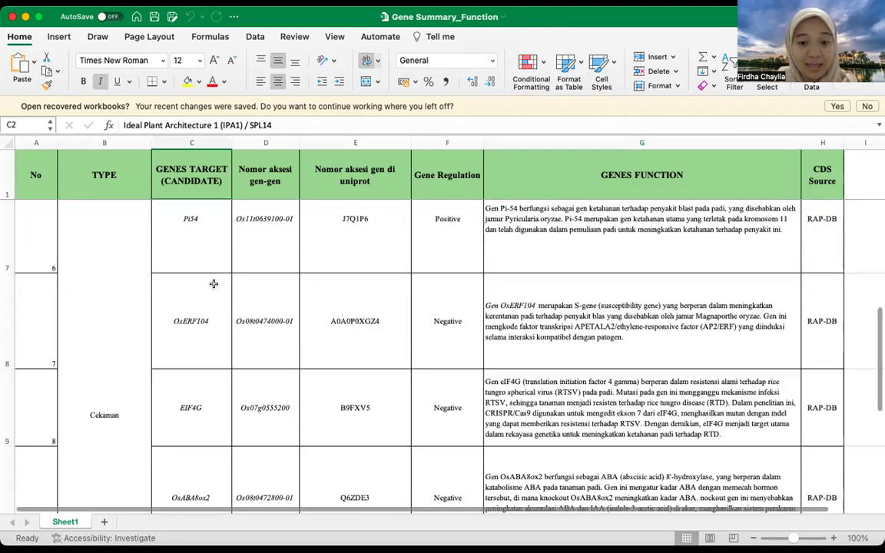
pyautogui.scroll(-5, 215, 284)
pyautogui.scroll(5, 217, 282)
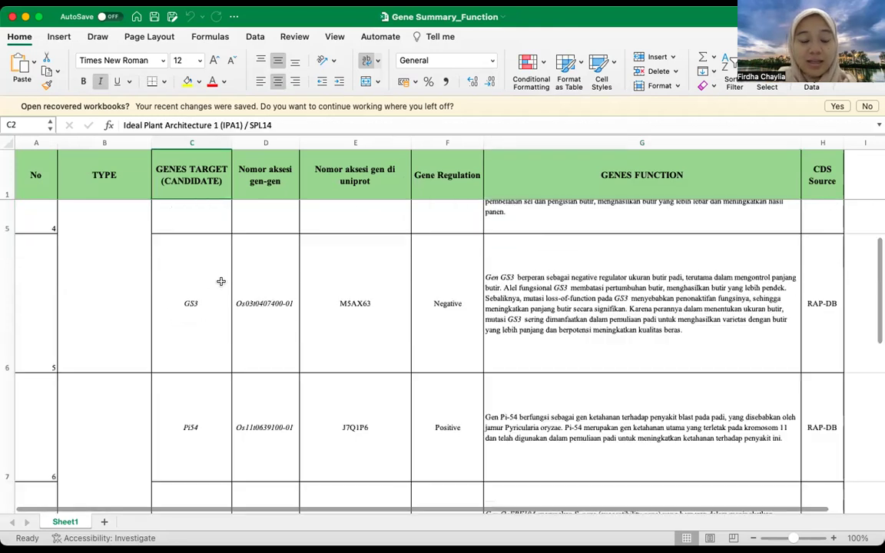
pyautogui.scroll(3, 220, 282)
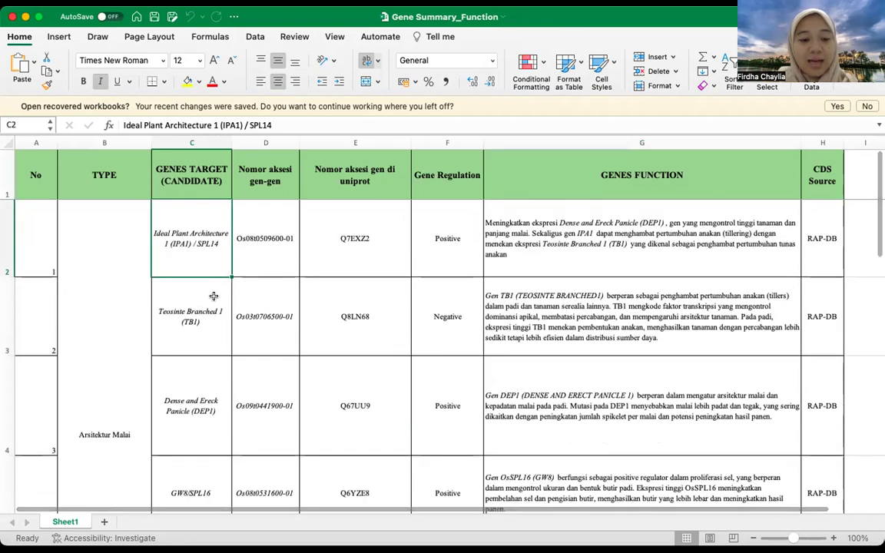
pyautogui.click(216, 281)
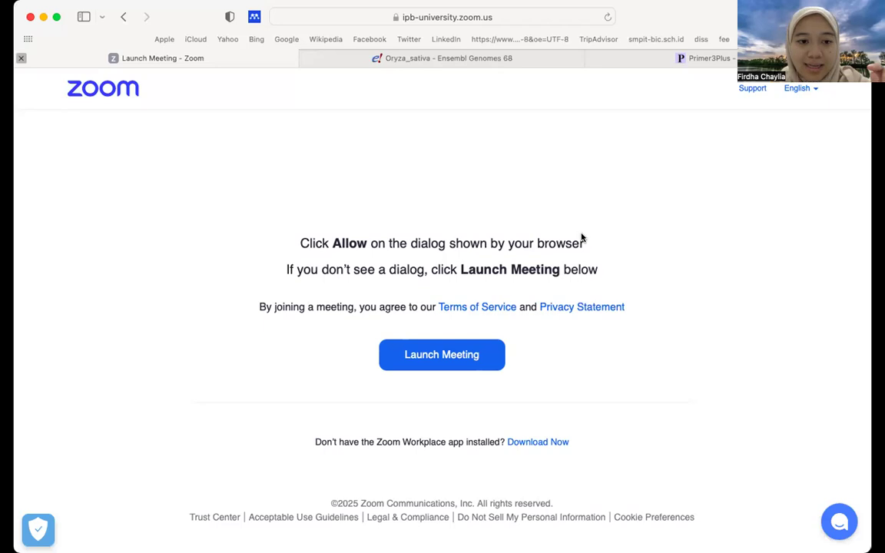
# - Switch to the browser, close the Zoom meeting page and enter Os08t0509600 in Gramene's Japanese rice search
pyautogui.press('super+w')
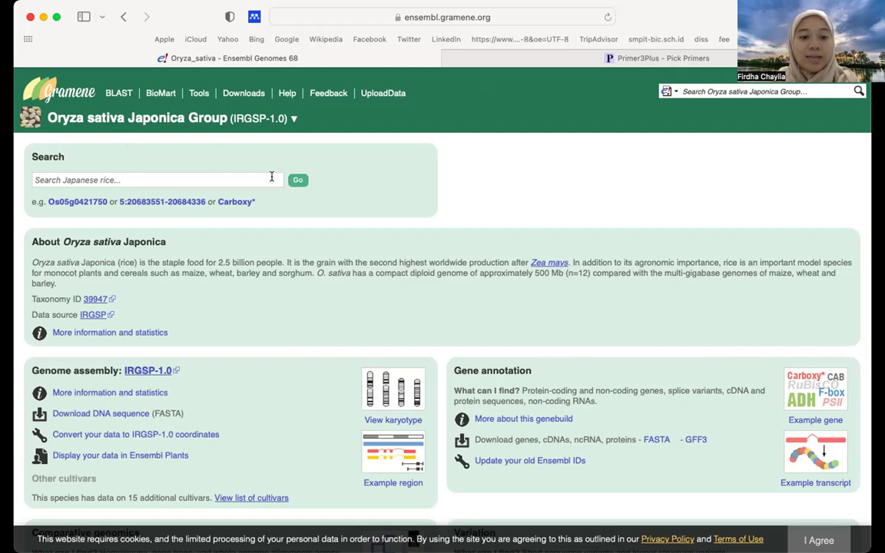
pyautogui.click(146, 178)
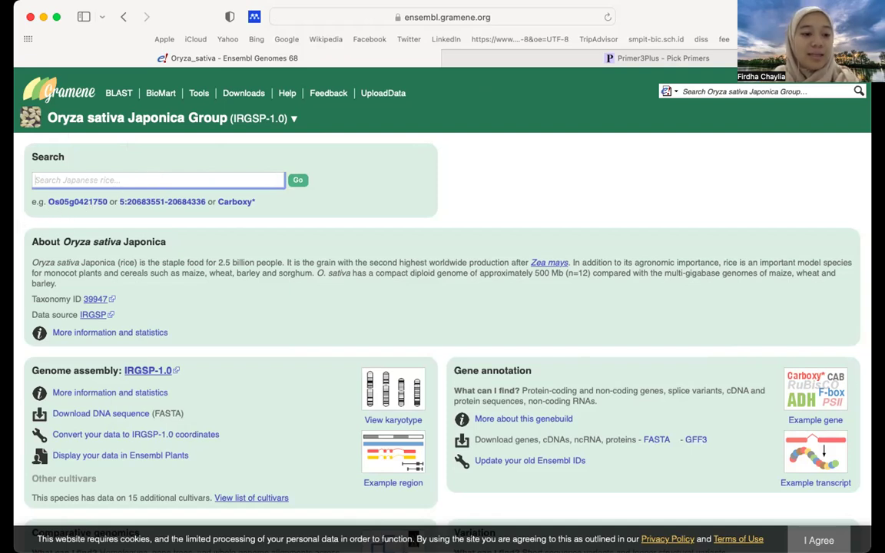
pyautogui.press('super+Tab')
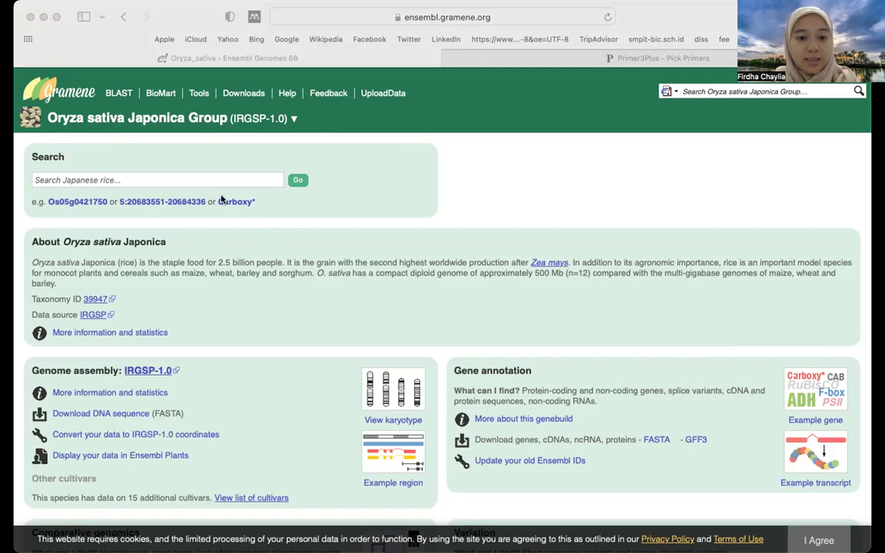
pyautogui.click(155, 177)
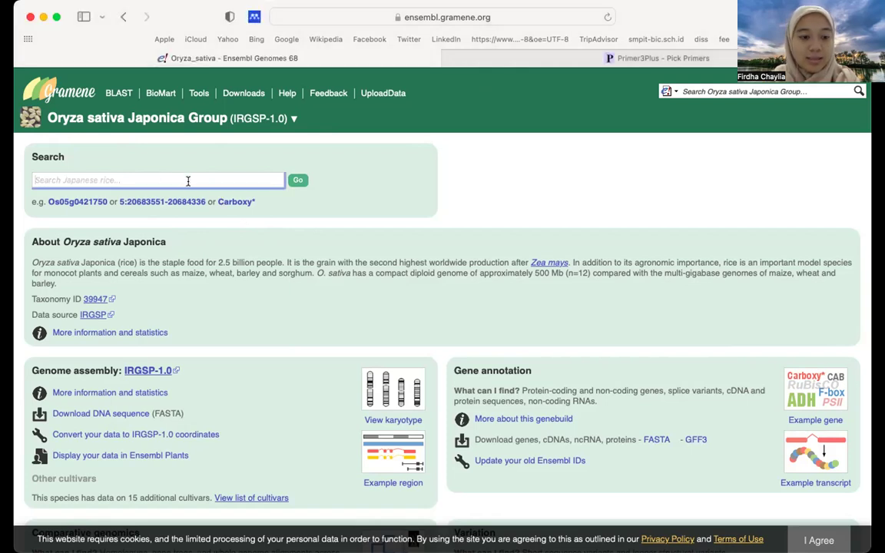
pyautogui.write('Os08t0509600')
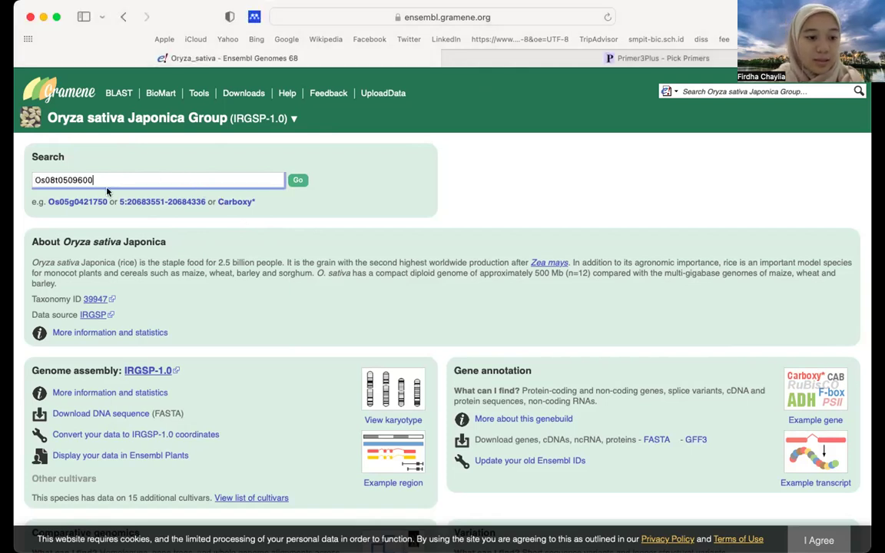
# - Change the search term to the gene ID Os08g0509600 and run the search
pyautogui.press('Left')
pyautogui.press('Left')
pyautogui.press('Left')
pyautogui.press('Left')
pyautogui.press('Left')
pyautogui.press('Left')
pyautogui.press('Left')
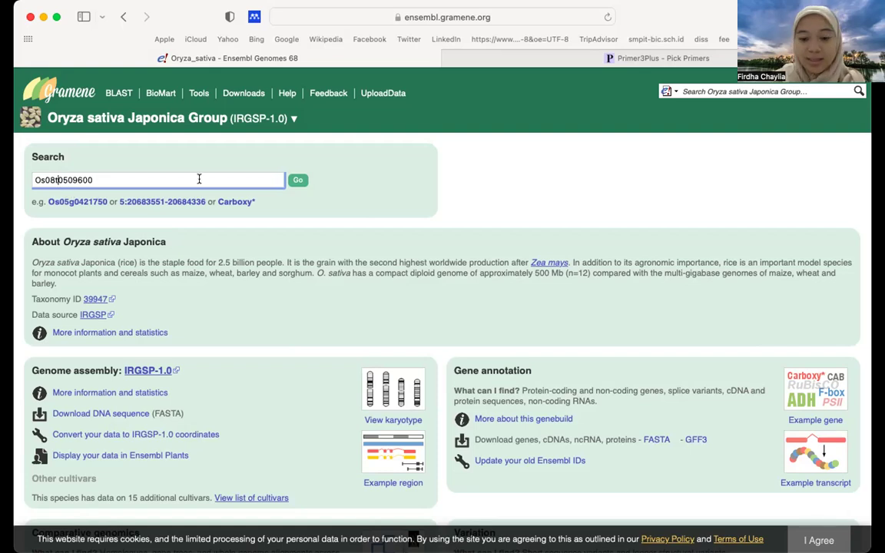
pyautogui.press('BackSpace')
pyautogui.write('g')
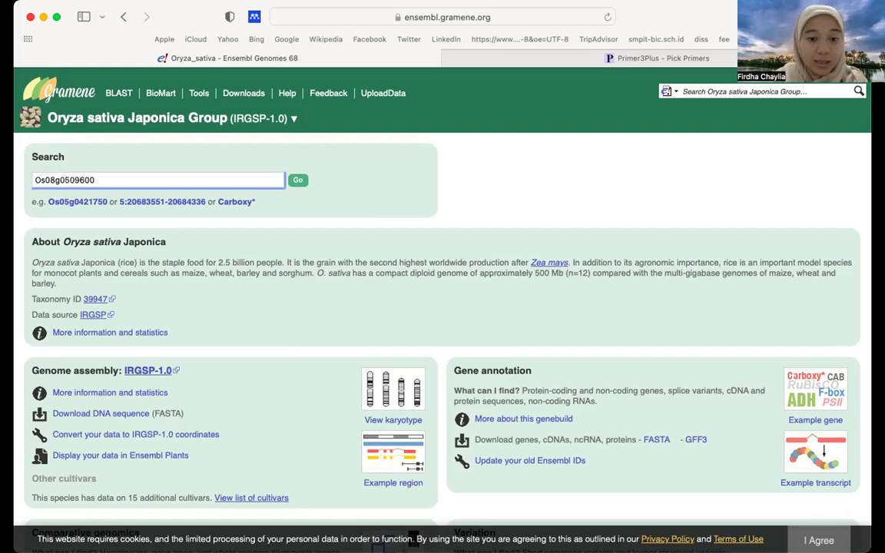
pyautogui.click(299, 181)
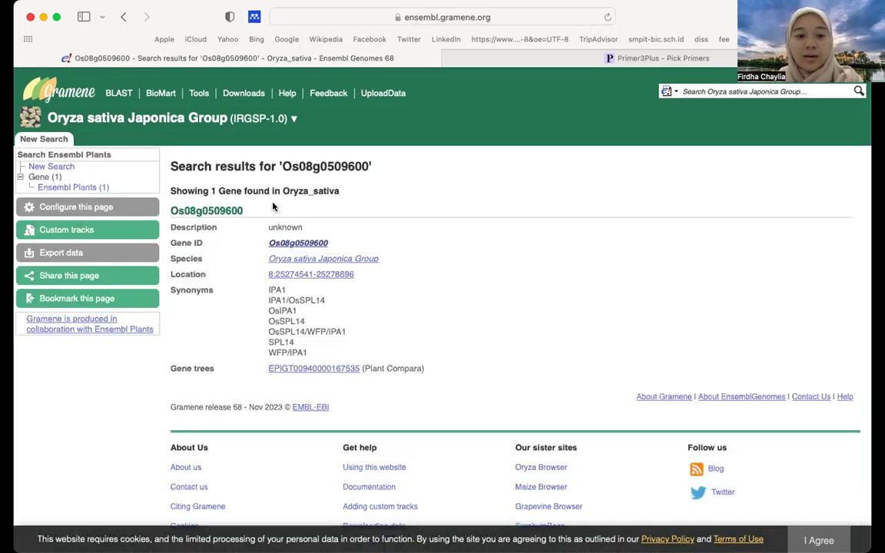
# - Open the Os08g0509600 gene record, go to its transcript Os08t0509600-01 and display the transcript's exons
pyautogui.click(230, 213)
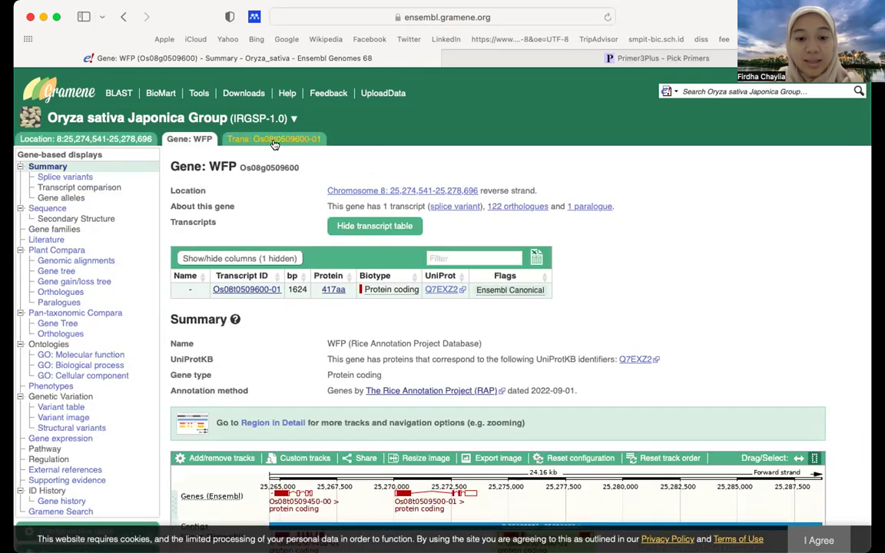
pyautogui.click(274, 143)
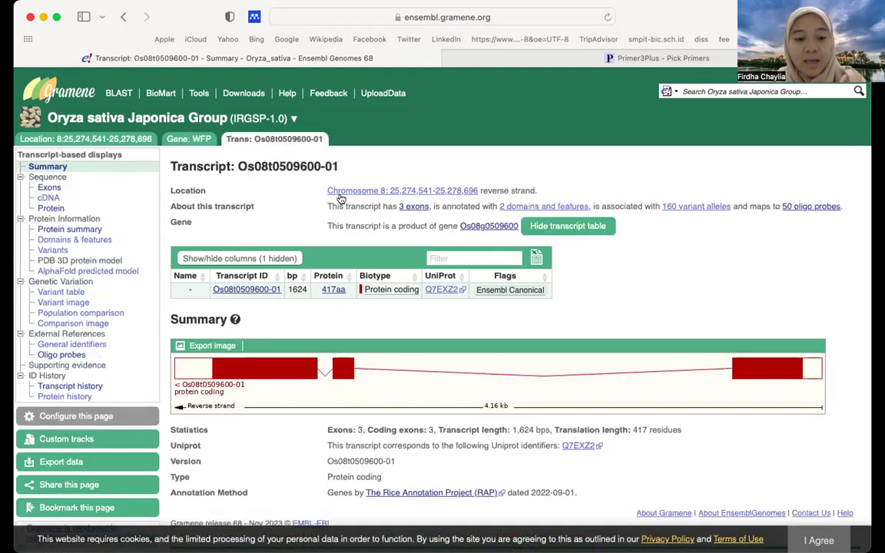
pyautogui.moveTo(173, 204); pyautogui.dragTo(253, 209)
pyautogui.click(254, 209)
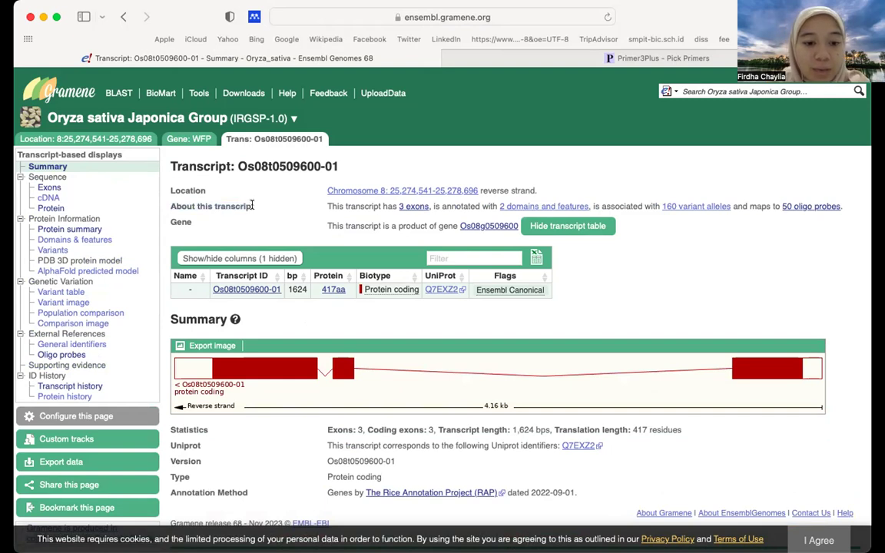
pyautogui.moveTo(174, 206); pyautogui.dragTo(258, 207)
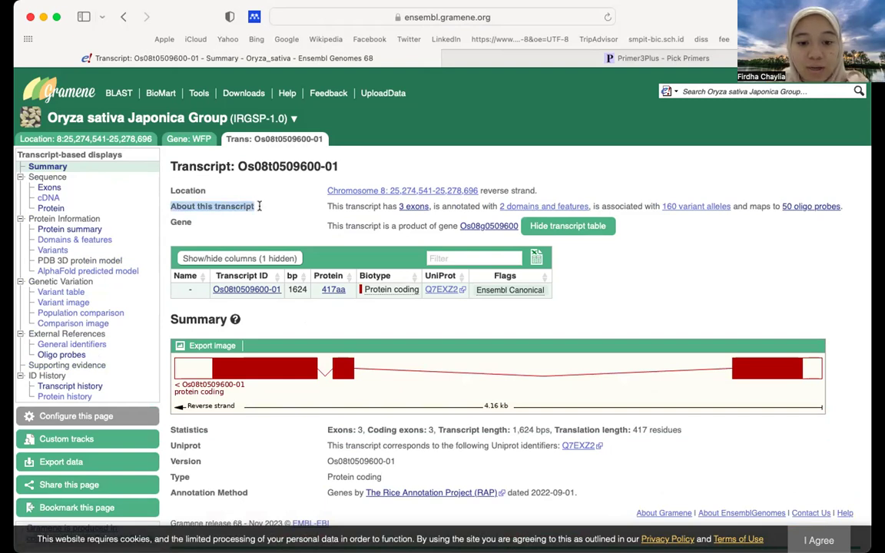
pyautogui.click(347, 205)
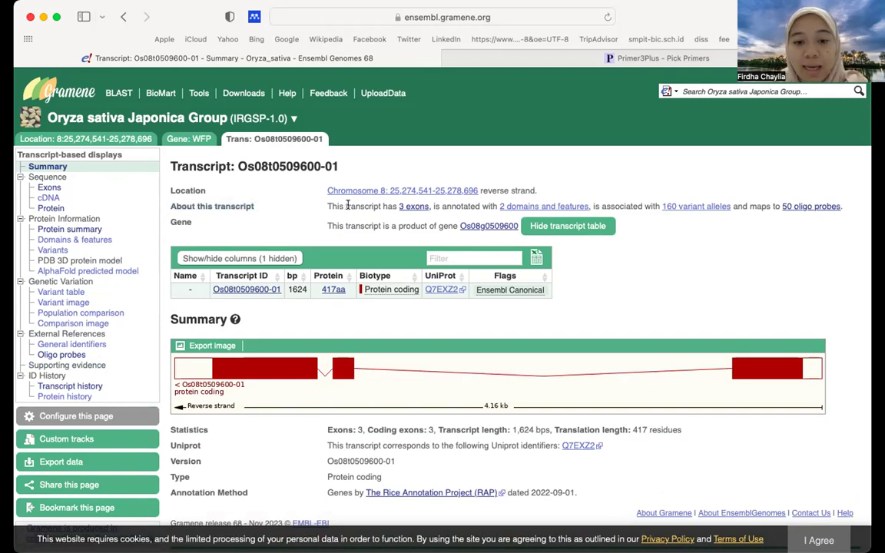
pyautogui.click(414, 206)
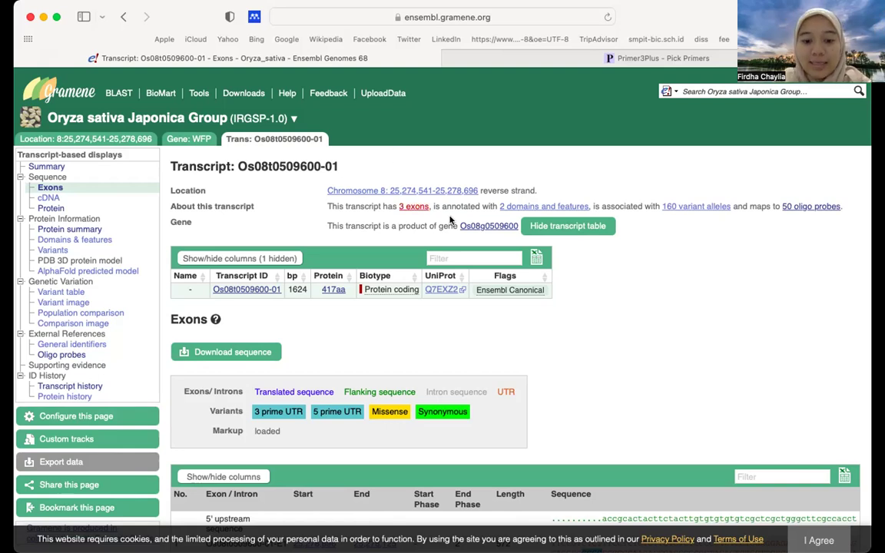
# - Look through the exon and intron table and copy the complete sequence of exon 1, Os08t0509600-01-E1
pyautogui.scroll(-5, 490, 369)
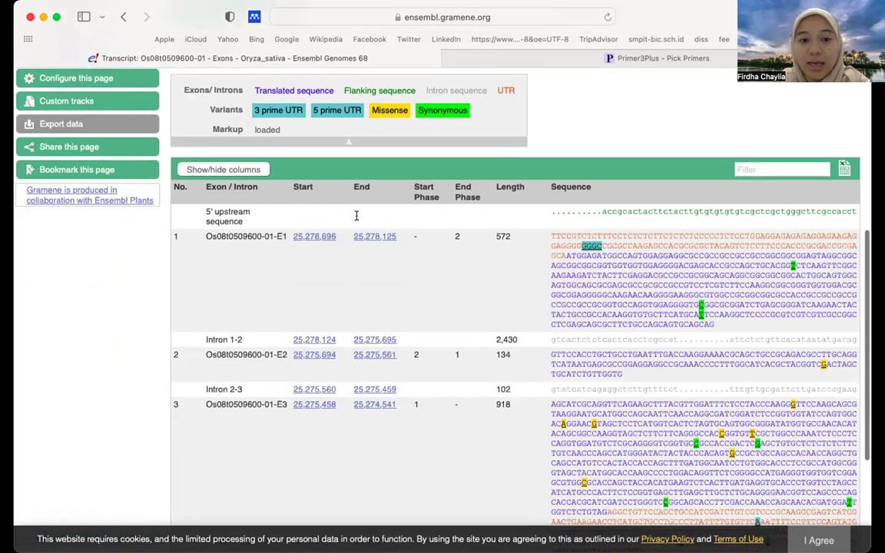
pyautogui.scroll(5, 424, 271)
pyautogui.scroll(-5, 586, 284)
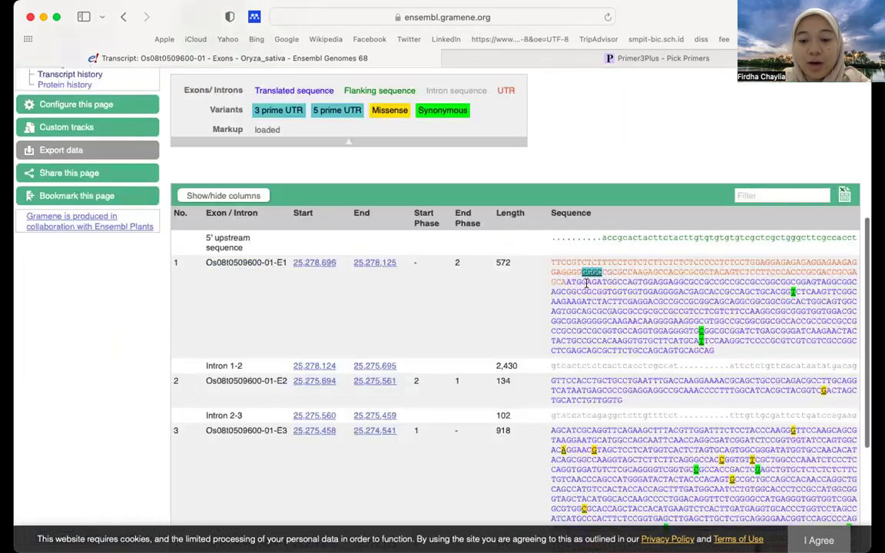
pyautogui.scroll(-2, 420, 267)
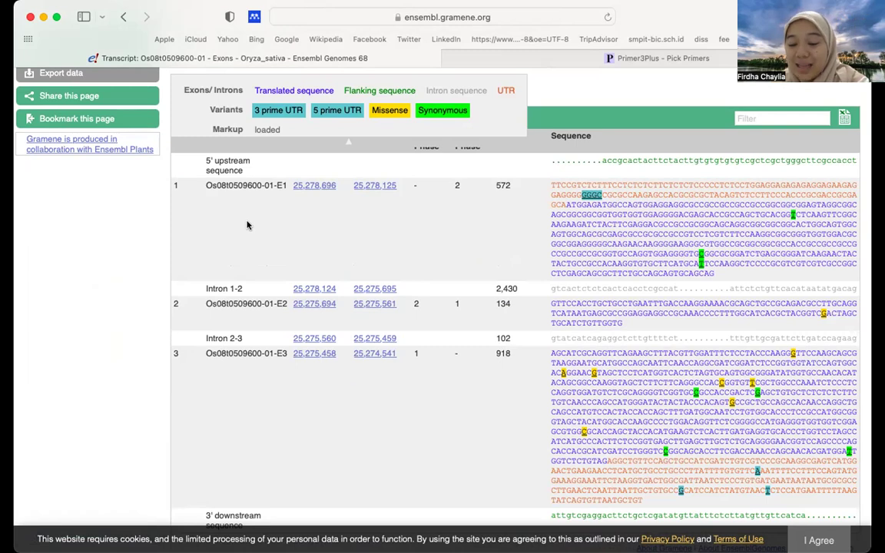
pyautogui.moveTo(166, 286); pyautogui.dragTo(202, 289)
pyautogui.click(205, 288)
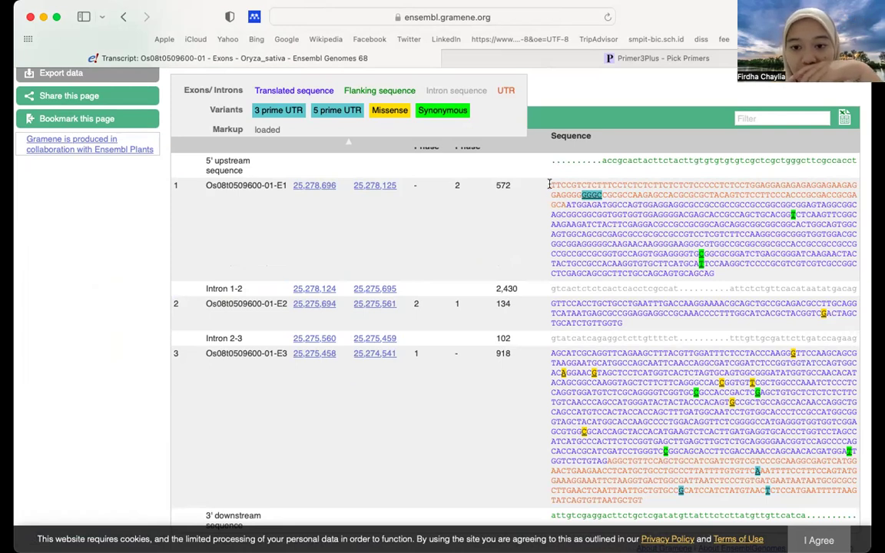
pyautogui.scroll(1, 549, 184)
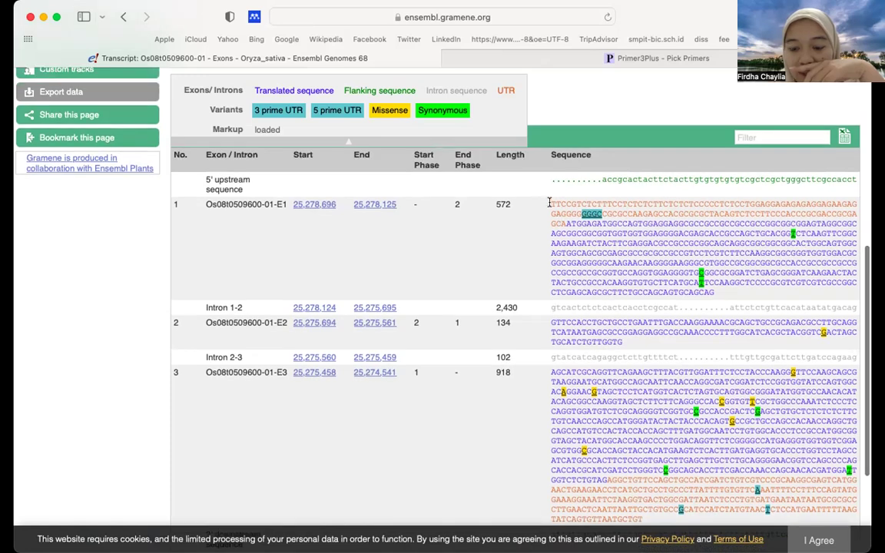
pyautogui.moveTo(538, 187); pyautogui.dragTo(718, 288)
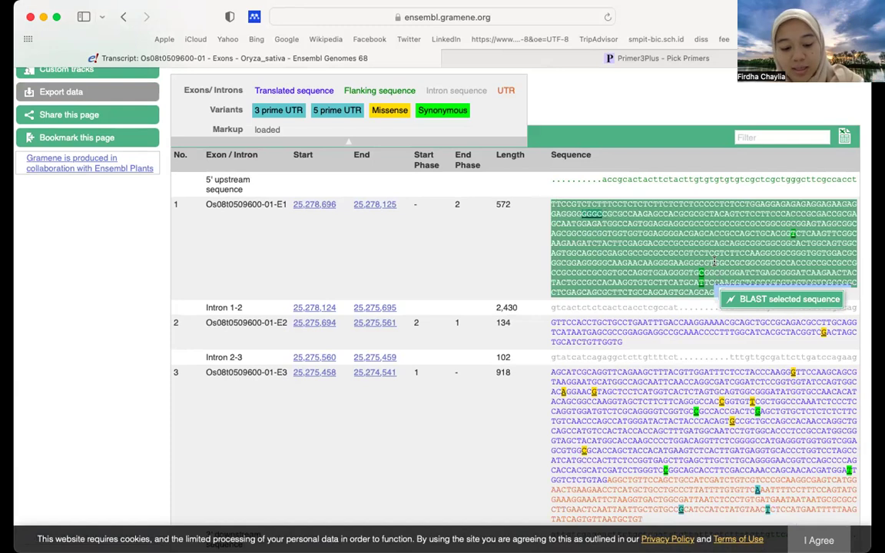
# - Switch to Primer3Plus and review the general primer settings, including product size, primer Tm, GC% and Max Tm Difference
pyautogui.click(524, 66)
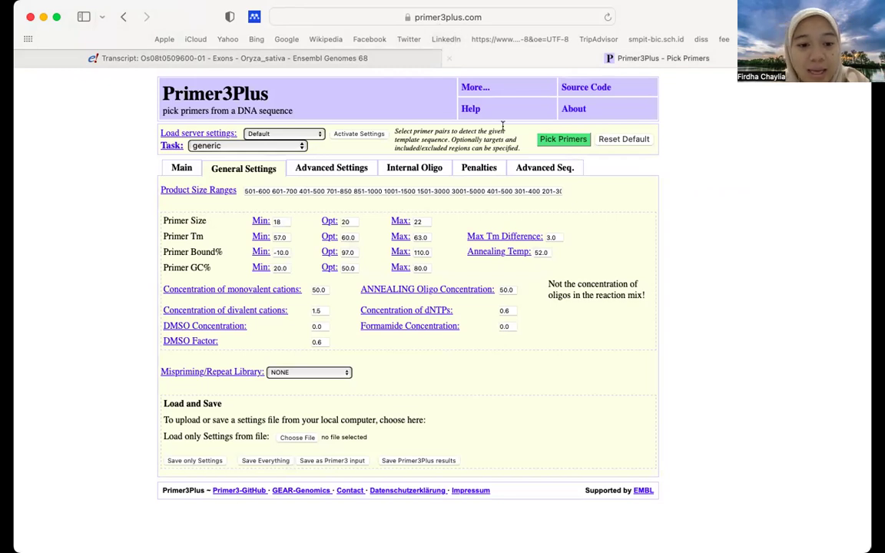
pyautogui.click(178, 168)
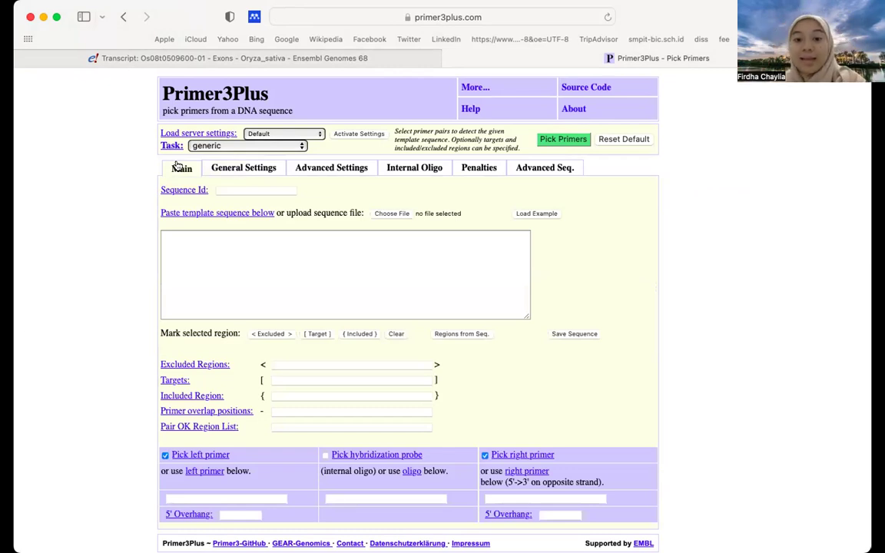
pyautogui.click(244, 168)
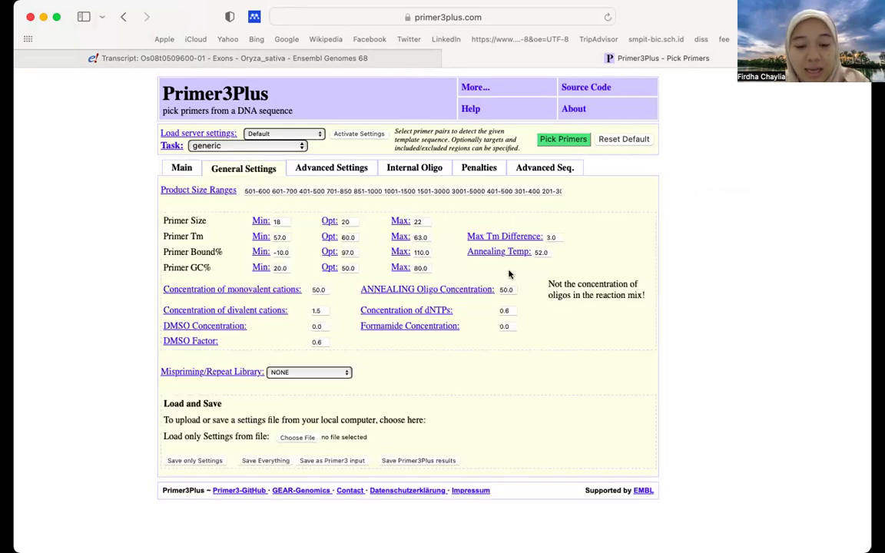
pyautogui.doubleClick(549, 237)
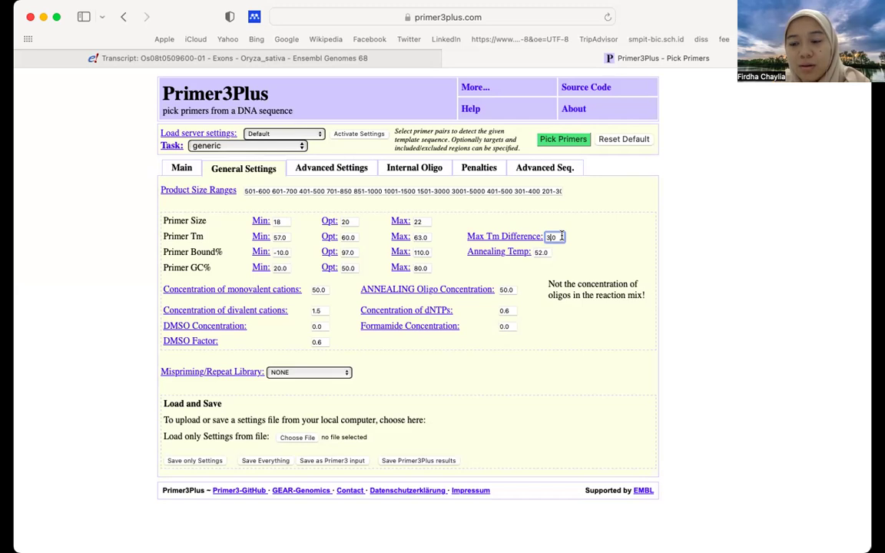
pyautogui.click(571, 237)
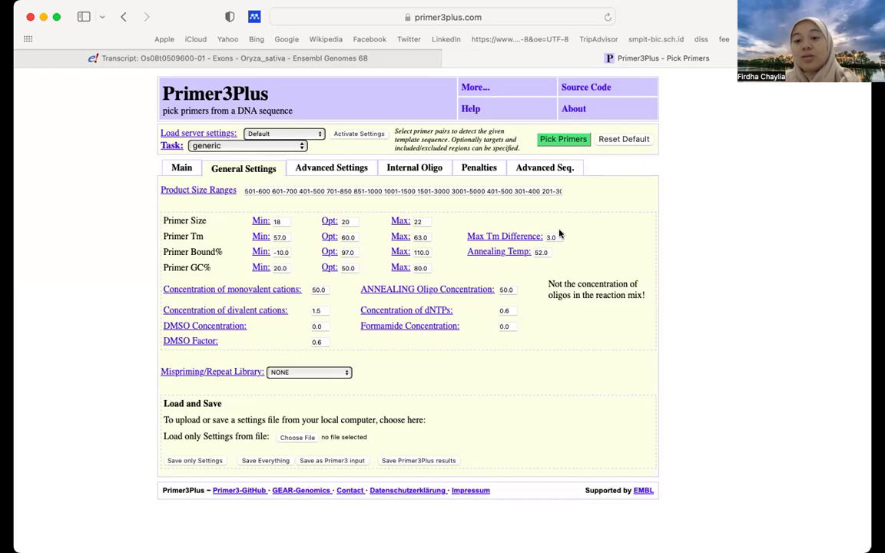
pyautogui.doubleClick(556, 237)
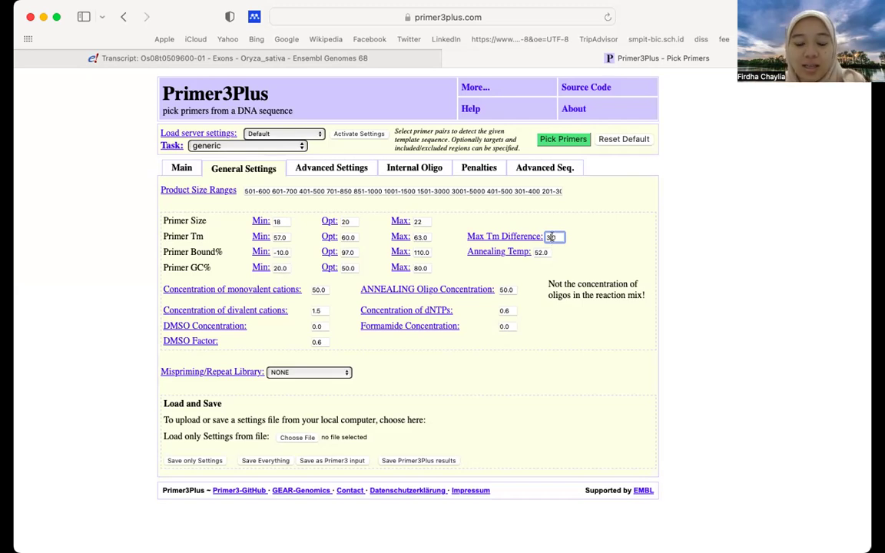
# - Paste the copied exon 1 sequence as the Primer3Plus template and pick primers with the generic task
pyautogui.click(182, 168)
pyautogui.click(287, 261)
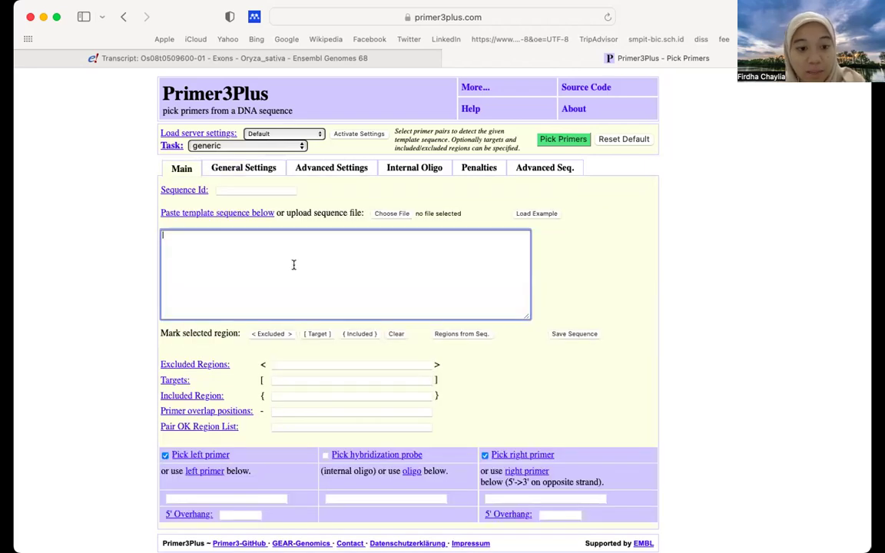
pyautogui.press('cmd+v')
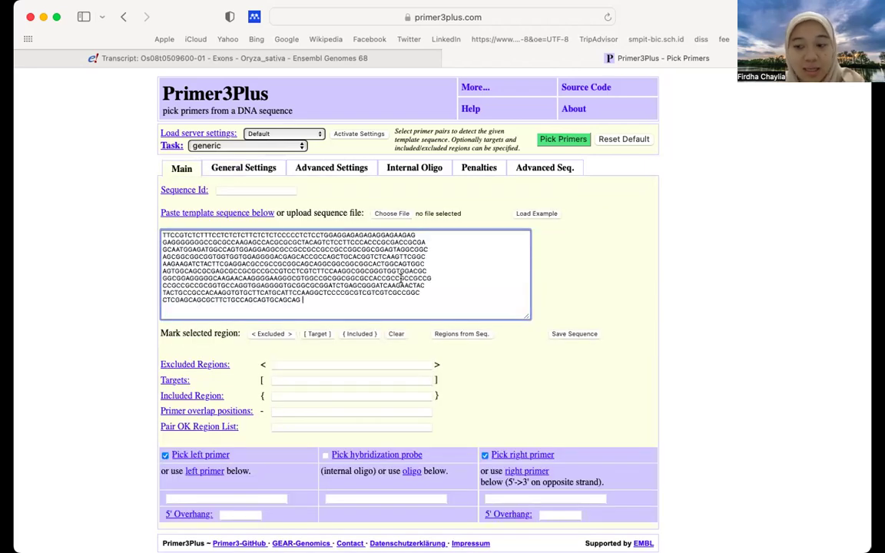
pyautogui.click(559, 141)
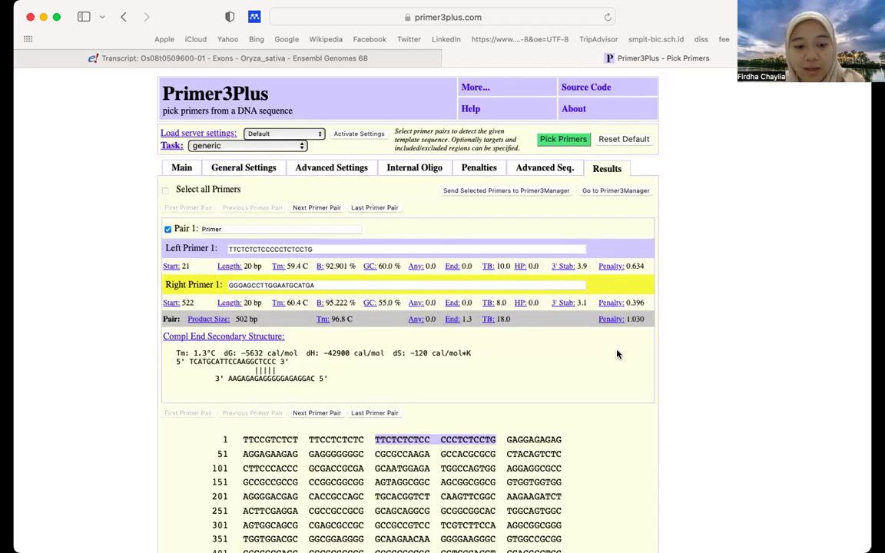
# - Examine primer pair 1, its positions in the template and the complementary end secondary structure
pyautogui.scroll(-3, 616, 354)
pyautogui.scroll(2, 616, 354)
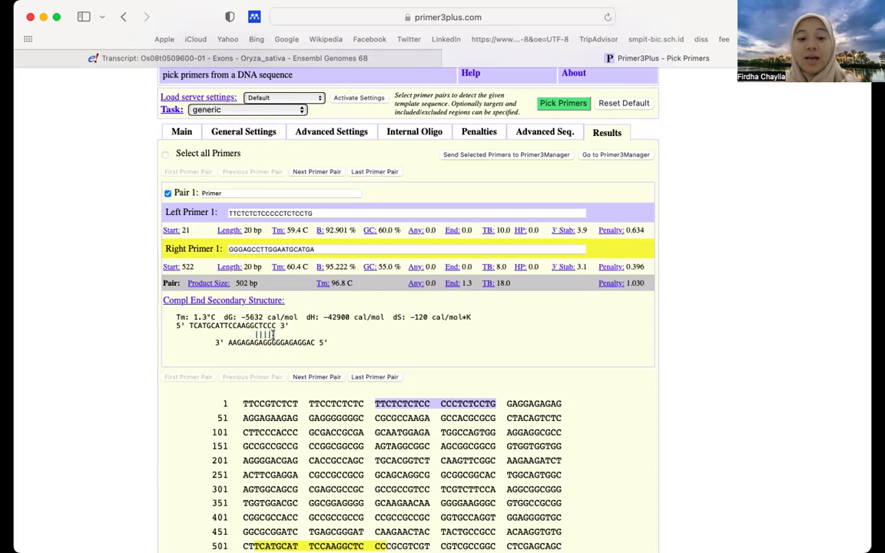
pyautogui.moveTo(239, 335); pyautogui.dragTo(275, 334)
pyautogui.click(235, 334)
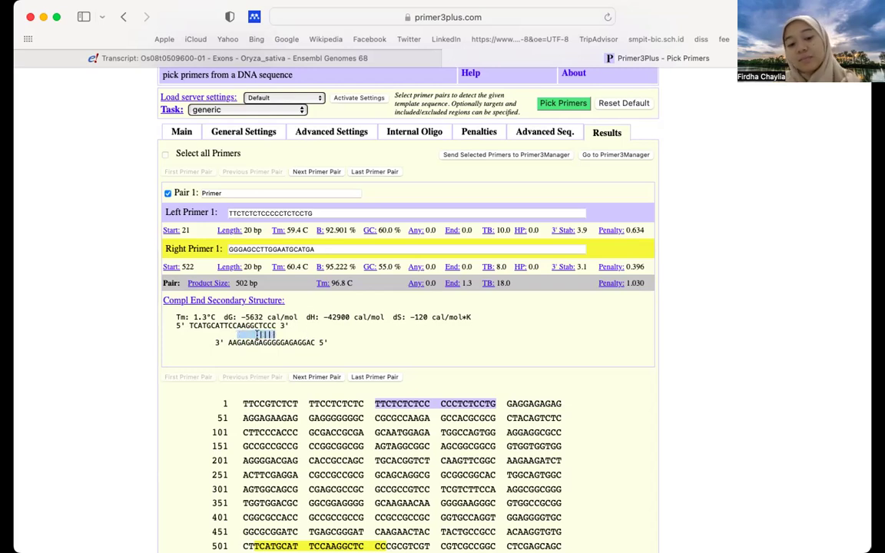
# - Inspect the paired bases between the two primers in pair 1's complementary end structure
pyautogui.click(273, 334)
pyautogui.moveTo(282, 334); pyautogui.dragTo(249, 331)
pyautogui.click(255, 333)
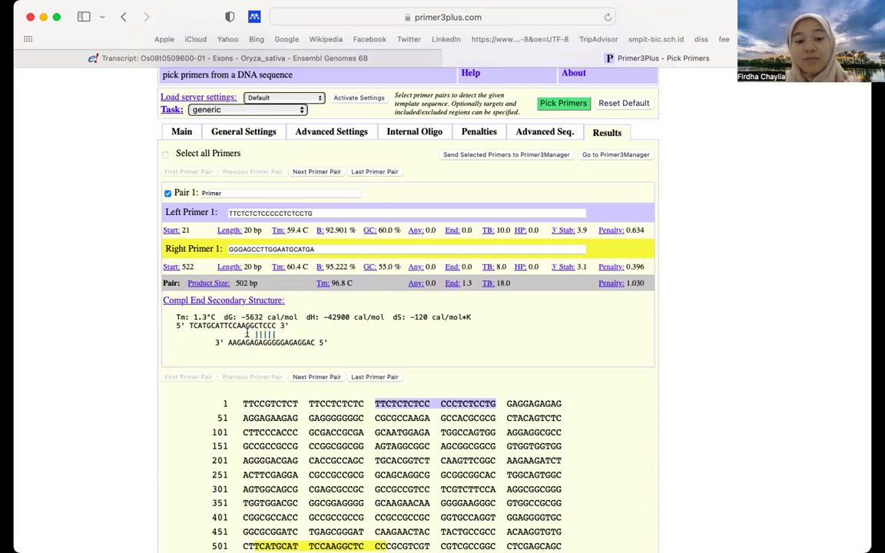
pyautogui.press('super+minus')
pyautogui.press('super+minus')
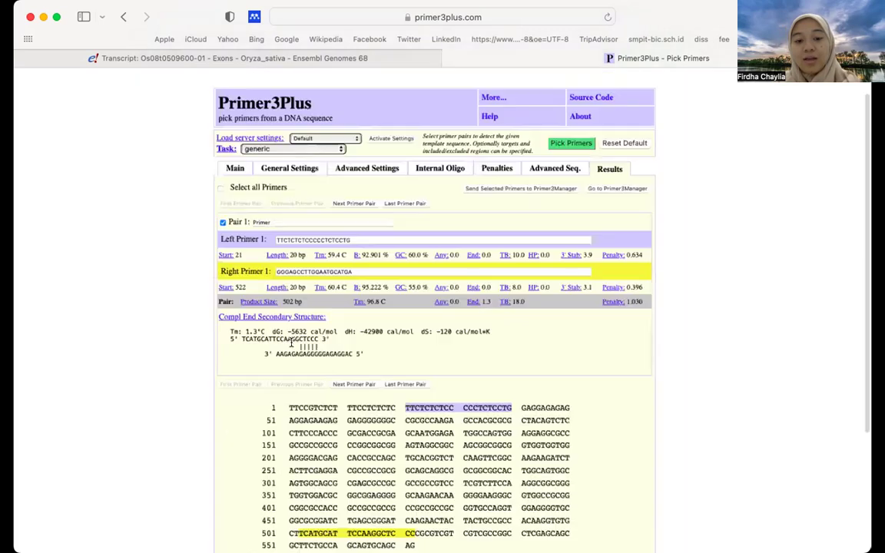
pyautogui.press('super+plus')
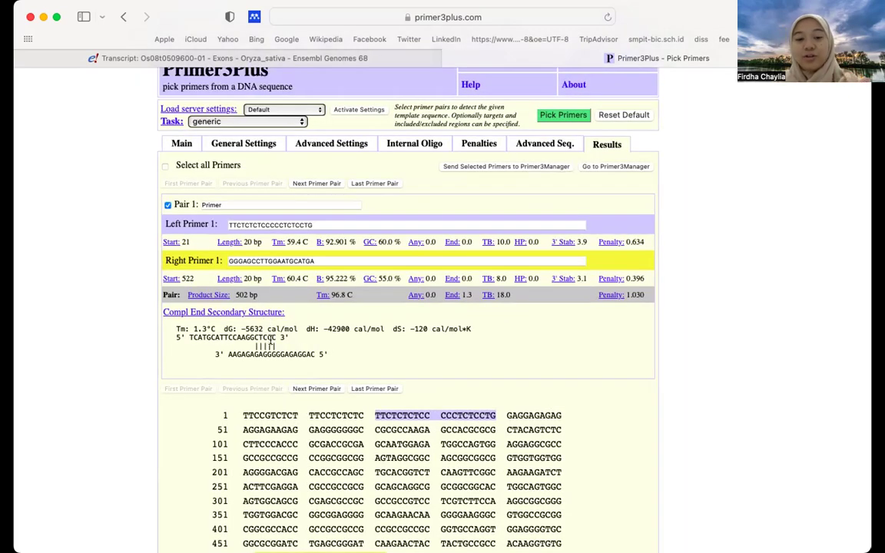
# - Compare exon 1 primer pairs 2 through 10, checking the self-complementary bases of left primer 10
pyautogui.click(315, 184)
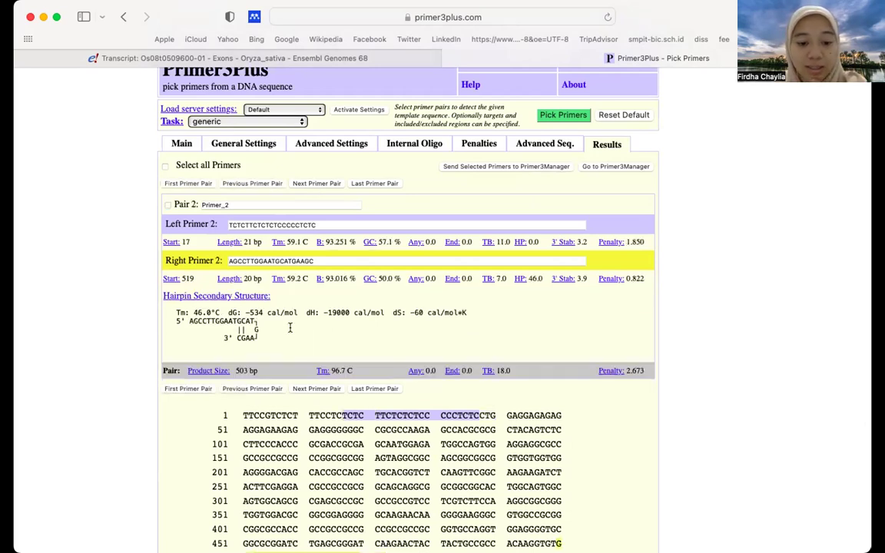
pyautogui.click(318, 184)
pyautogui.click(317, 183)
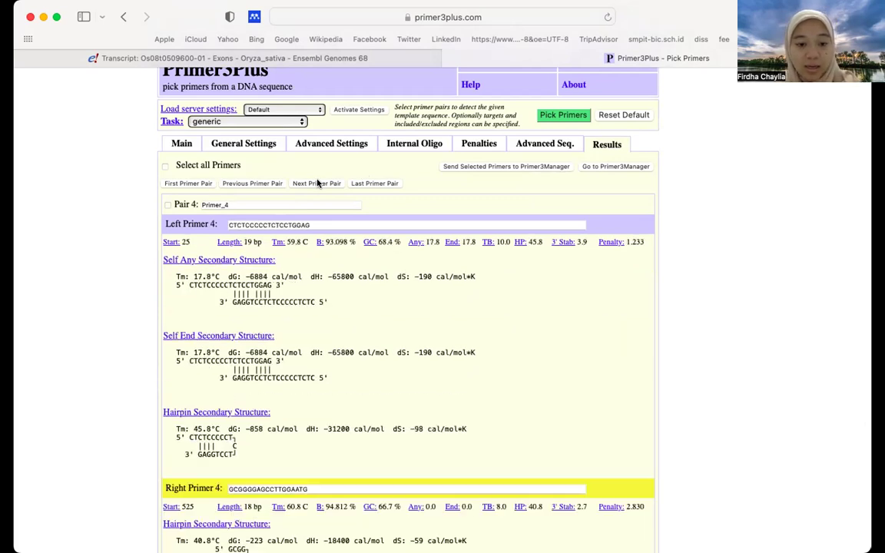
pyautogui.click(318, 183)
pyautogui.click(318, 183)
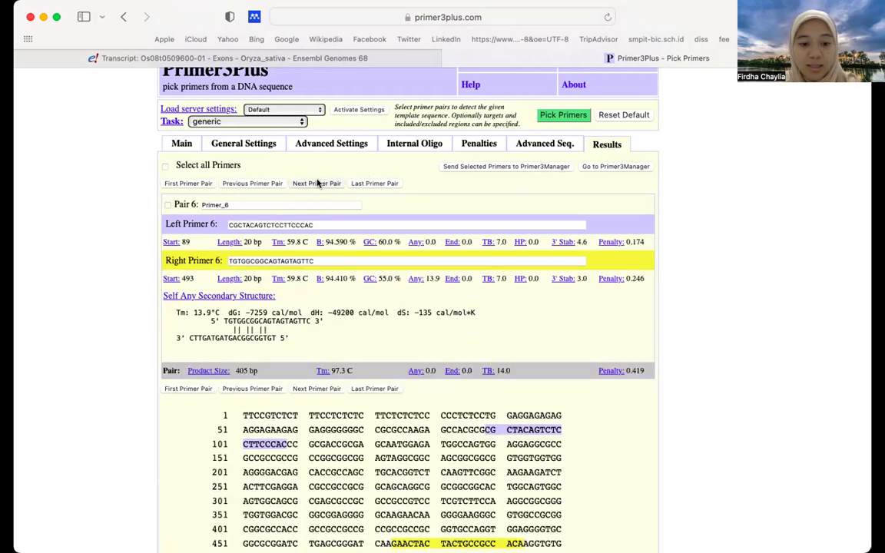
pyautogui.click(317, 183)
pyautogui.click(317, 183)
pyautogui.click(317, 183)
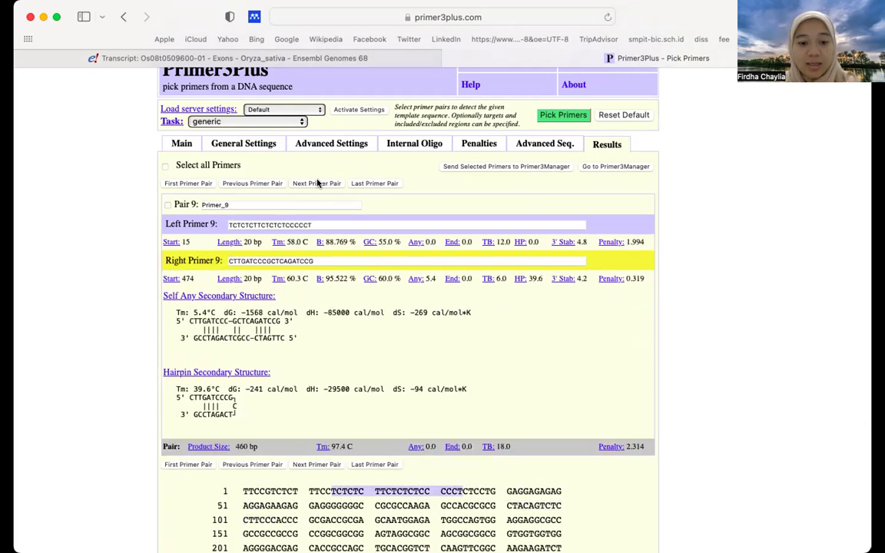
pyautogui.click(317, 183)
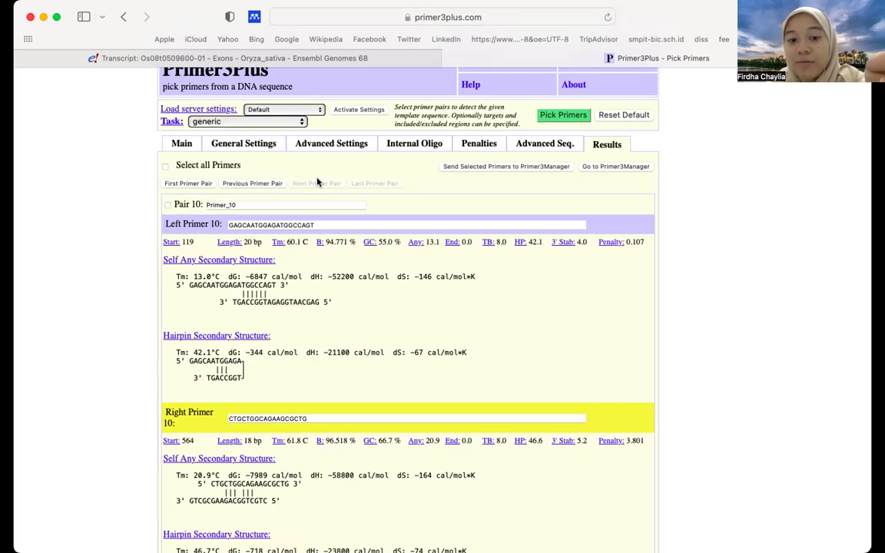
pyautogui.moveTo(267, 293); pyautogui.dragTo(228, 285)
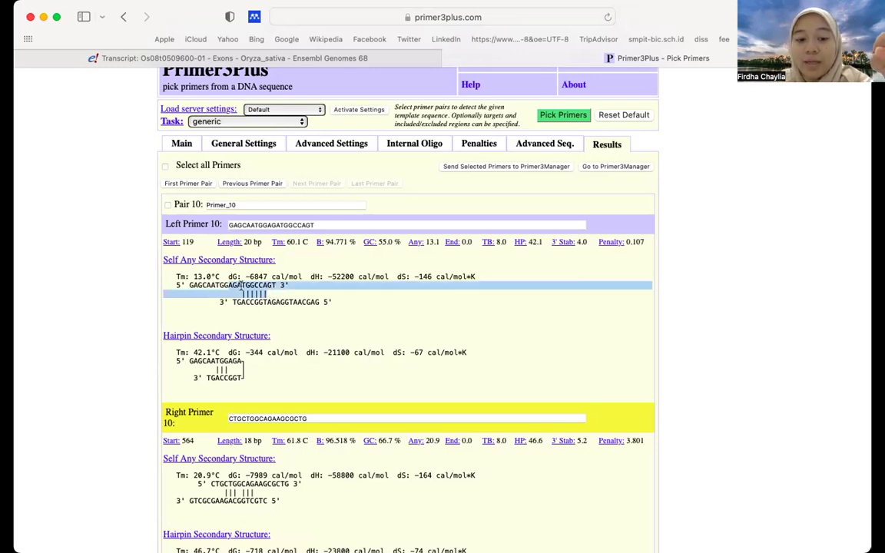
pyautogui.click(301, 286)
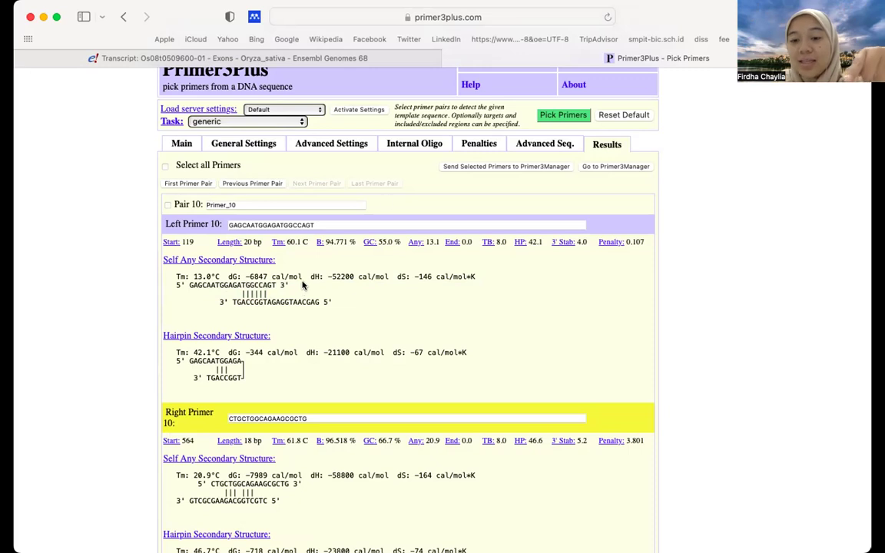
# - Return to the Gramene exon table and copy the complete sequence of exon 2, Os08t0509600-01-E2
pyautogui.click(408, 62)
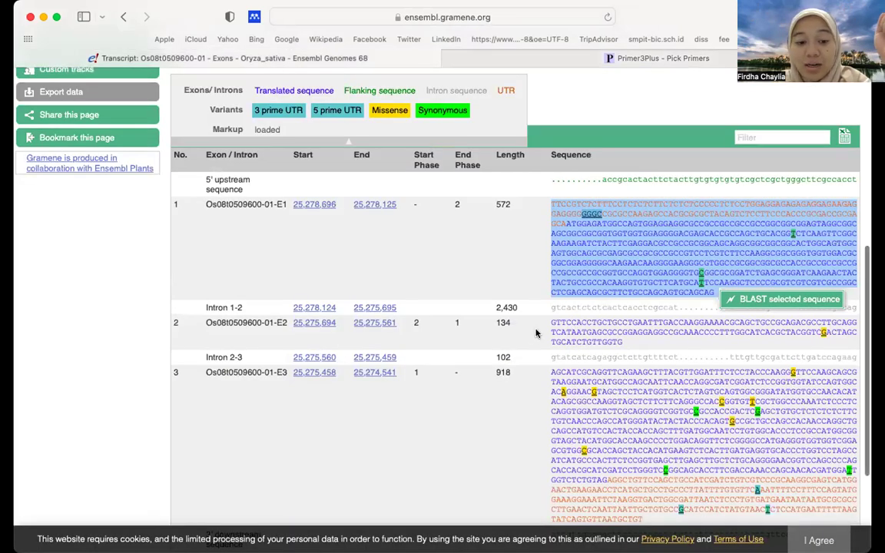
pyautogui.click(493, 296)
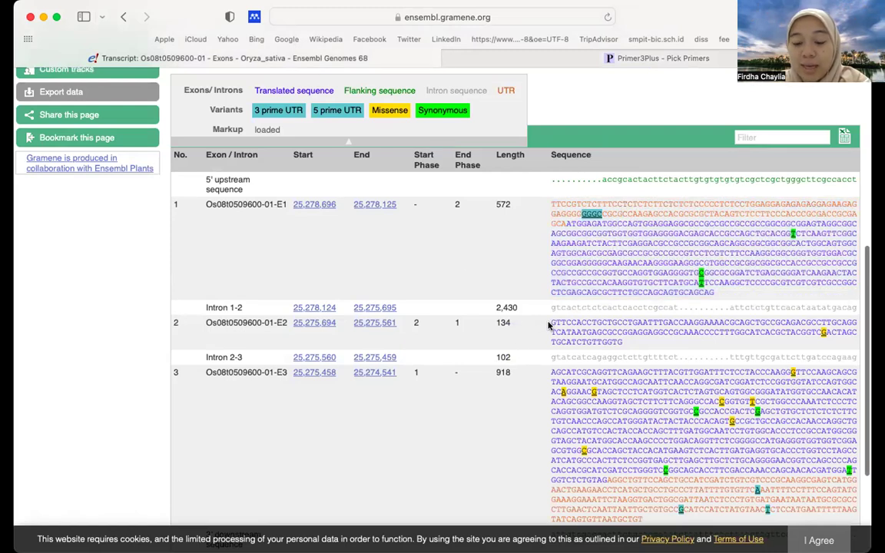
pyautogui.moveTo(549, 318); pyautogui.dragTo(623, 340)
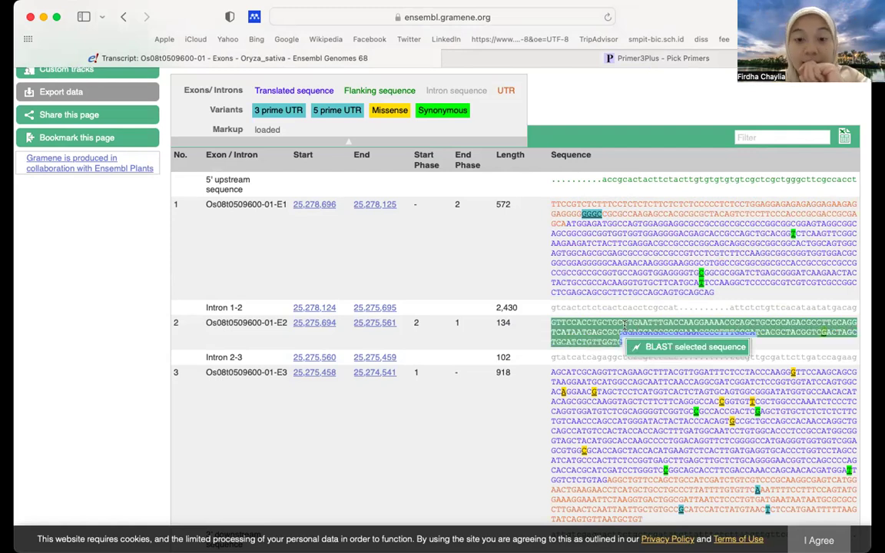
# - Replace the Primer3Plus template with the copied exon 2 sequence and pick primers with the generic task
pyautogui.click(457, 62)
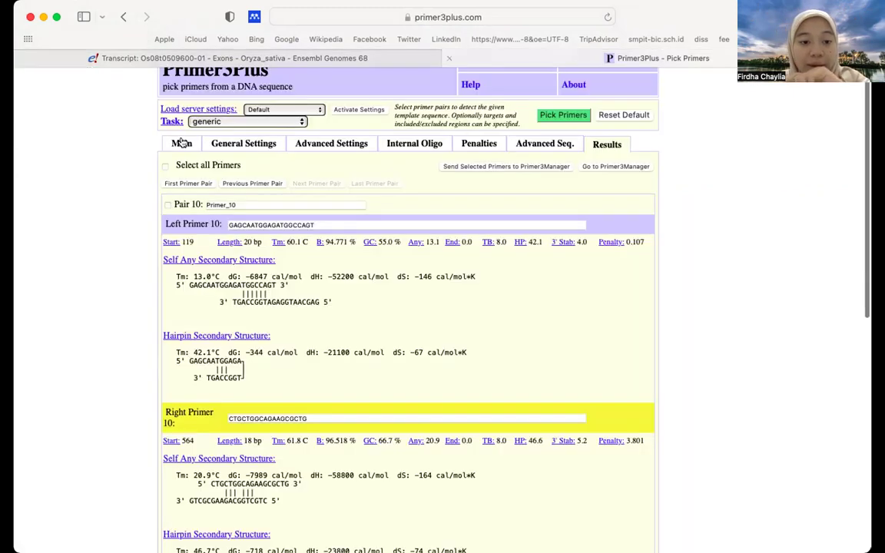
pyautogui.click(182, 164)
pyautogui.click(292, 268)
pyautogui.press('super+a')
pyautogui.write('GTTCCACCTGCTGCCTGAATTTGACCAAGGAAAACGCAGCTGCCGCAGACGCCTTGCAGG TCATAATGAGCGCCGGAGGAGGCCGCAAACCCCTTTGGCATCACGCTACGGTCGACTAGC TGCATCTGTTGGTG')
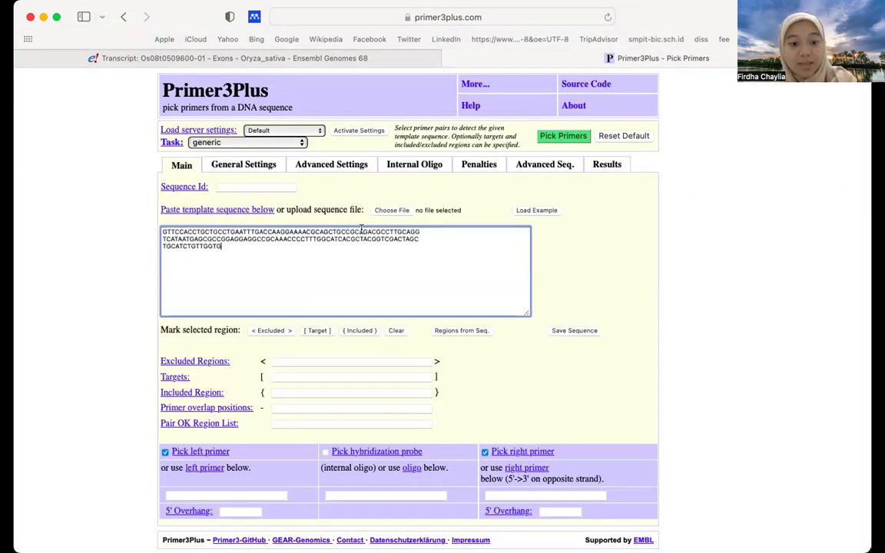
pyautogui.click(554, 139)
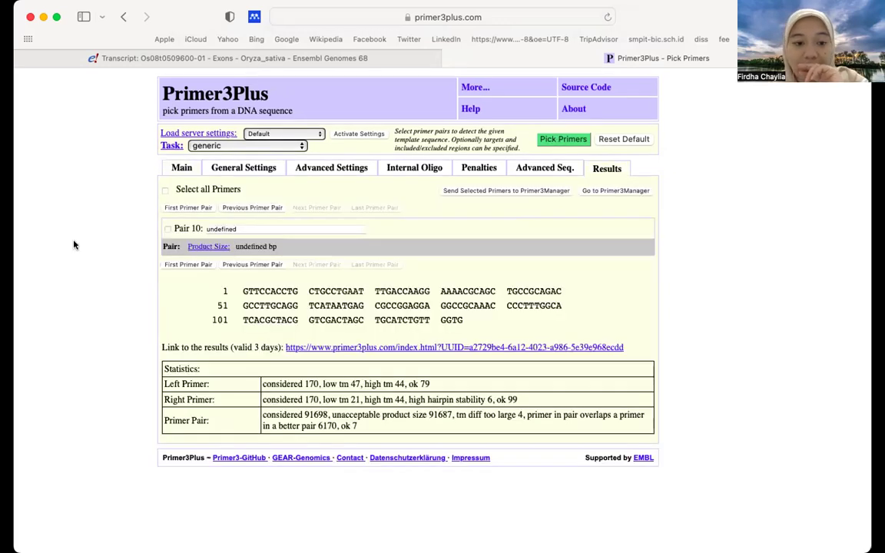
# - Review the exon 2 primer pairs one by one, from pair 1 through pair 6
pyautogui.click(188, 208)
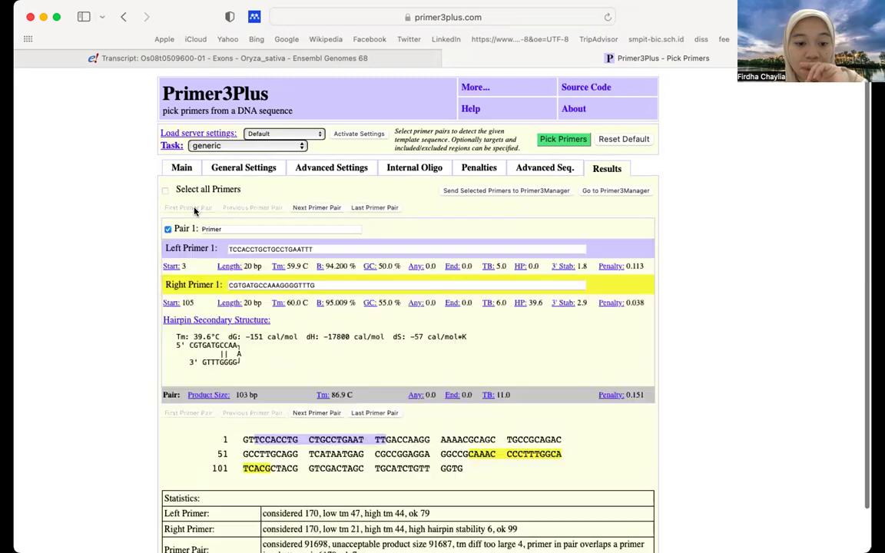
pyautogui.click(311, 208)
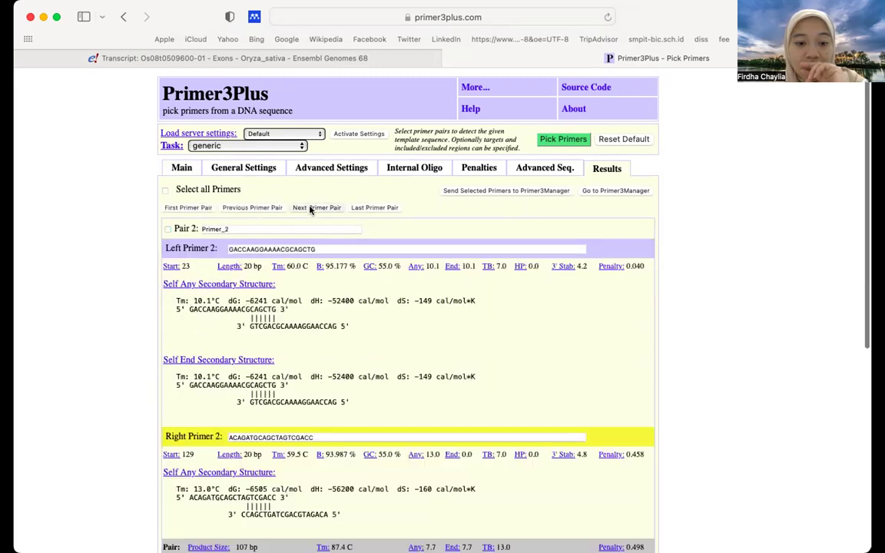
pyautogui.click(311, 208)
pyautogui.click(311, 208)
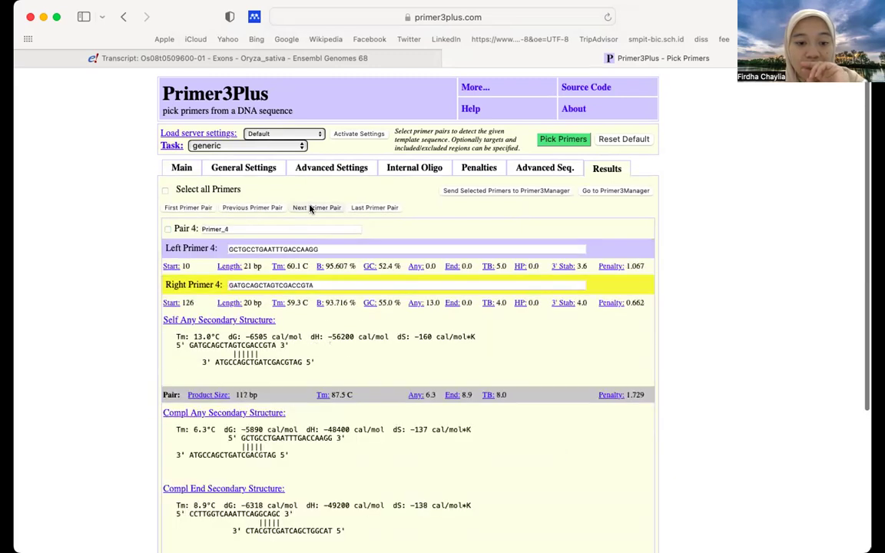
pyautogui.doubleClick(311, 208)
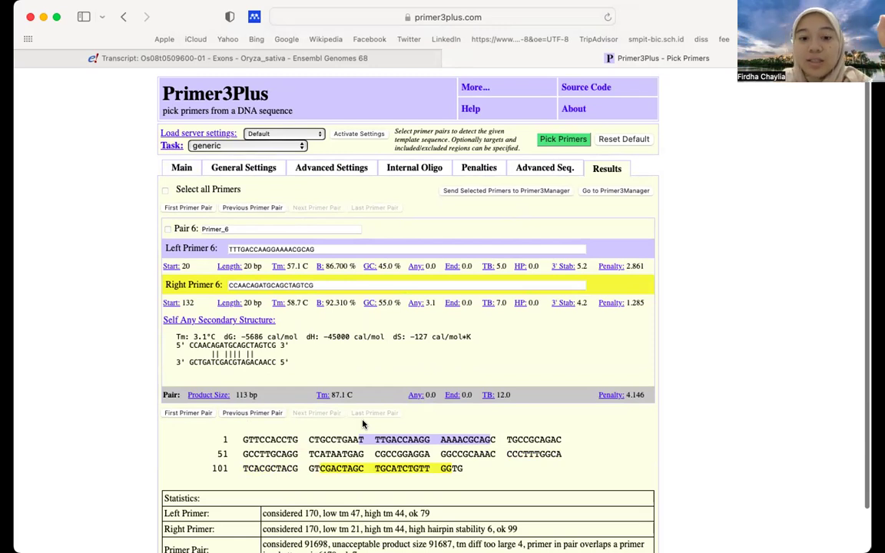
# - Examine the extent of the exon 2 template and the primer positions of pair 6 within it
pyautogui.moveTo(238, 470); pyautogui.dragTo(274, 468)
pyautogui.click(212, 468)
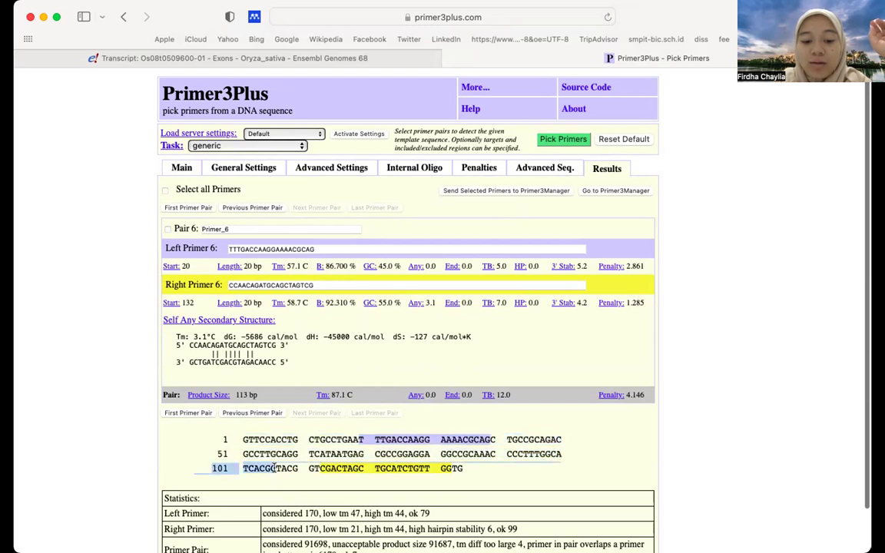
pyautogui.click(465, 471)
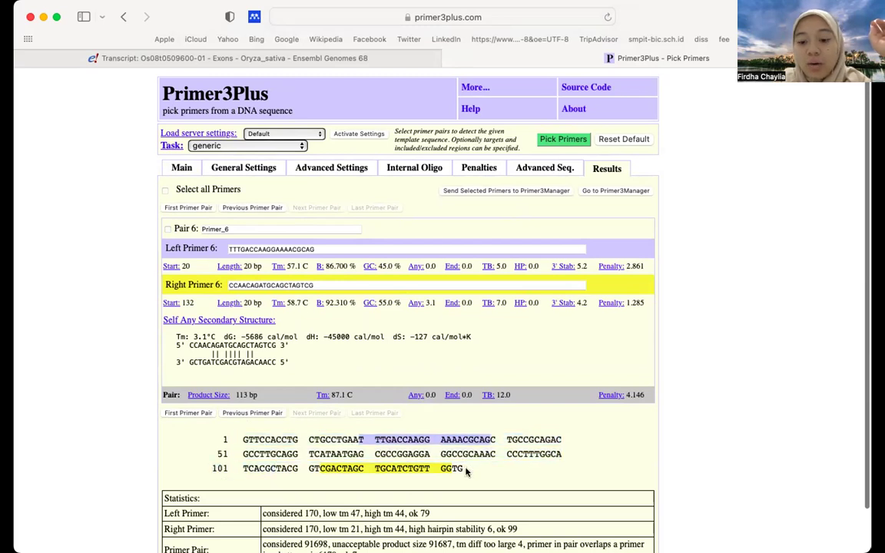
pyautogui.moveTo(464, 470); pyautogui.dragTo(230, 437)
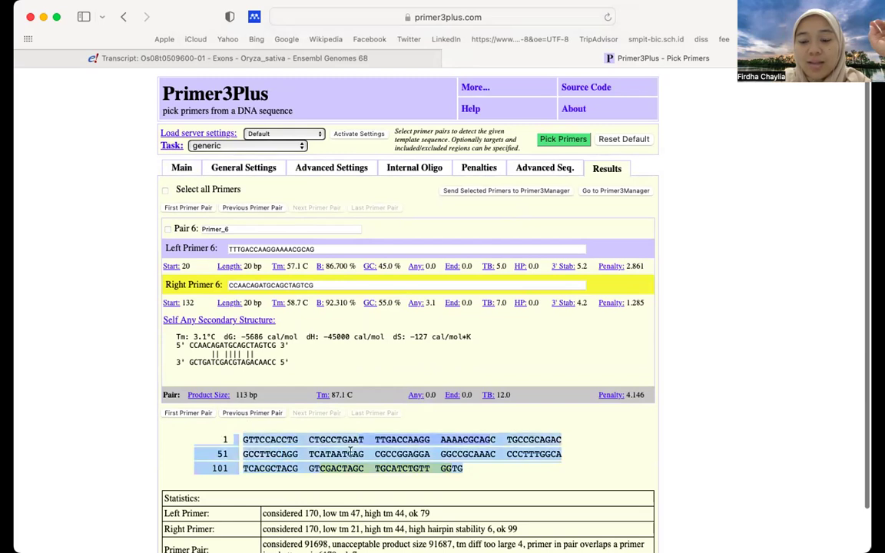
pyautogui.click(434, 423)
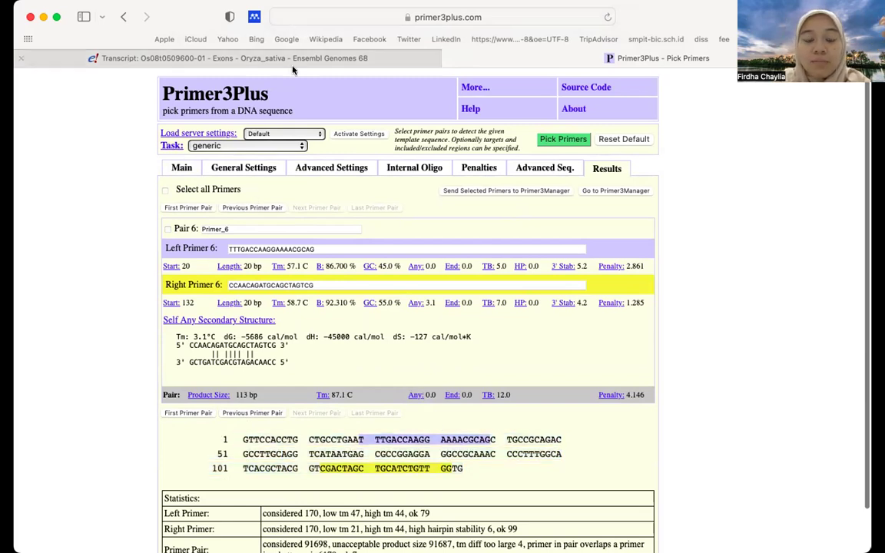
# - Go back to the Gramene exon table and copy the complete sequence of exon 3, Os08t0509600-01-E3
pyautogui.click(262, 55)
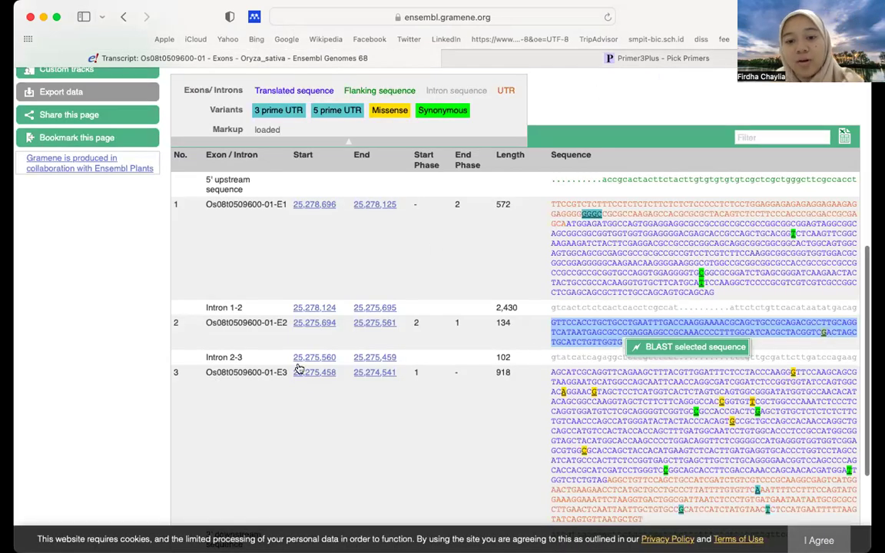
pyautogui.scroll(-2, 535, 346)
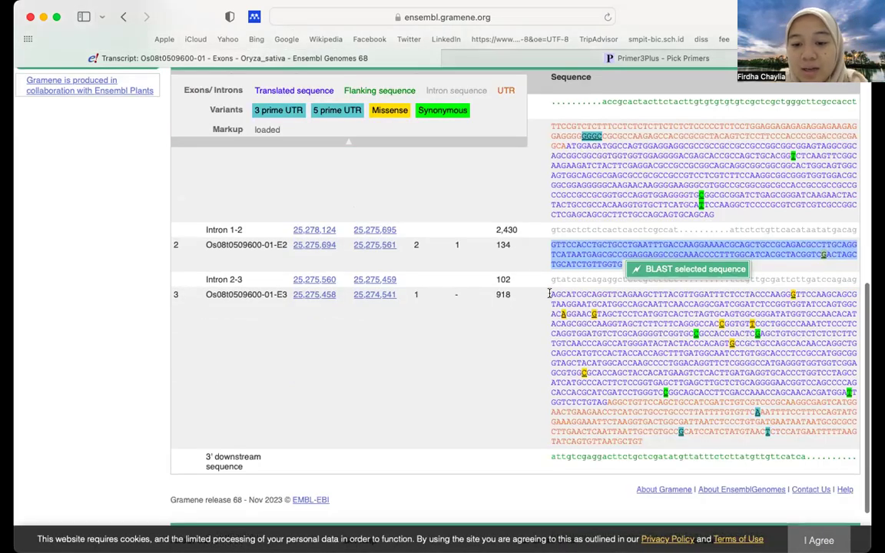
pyautogui.moveTo(550, 293); pyautogui.dragTo(658, 446)
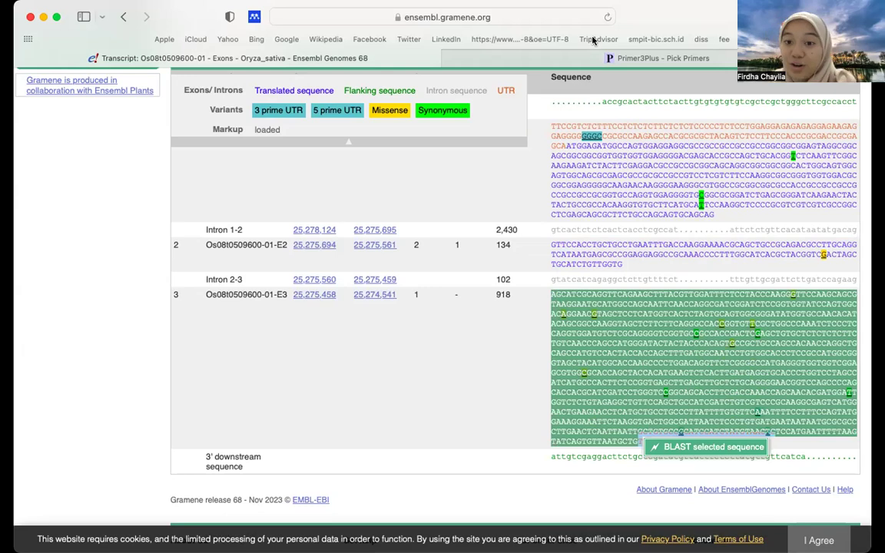
# - Replace the Primer3Plus template with the copied exon 3 sequence and pick primers with the generic task
pyautogui.click(533, 52)
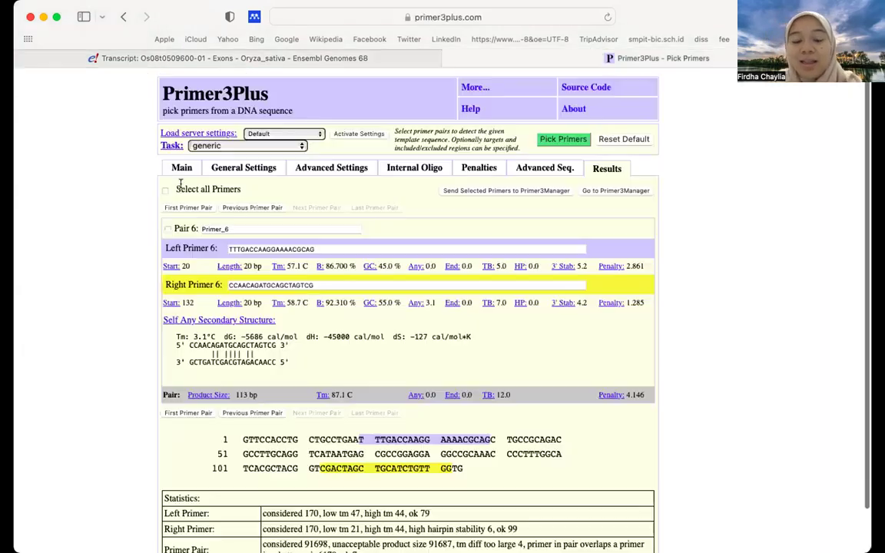
pyautogui.click(182, 169)
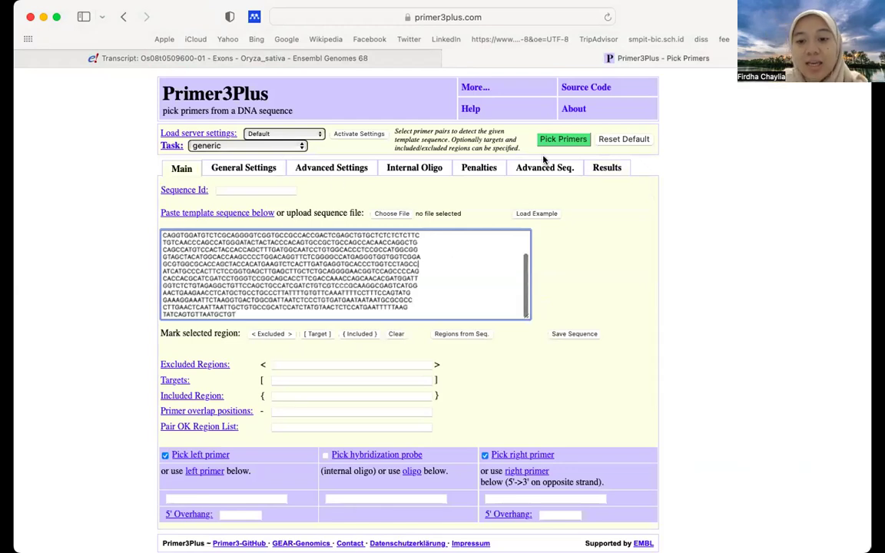
pyautogui.click(557, 140)
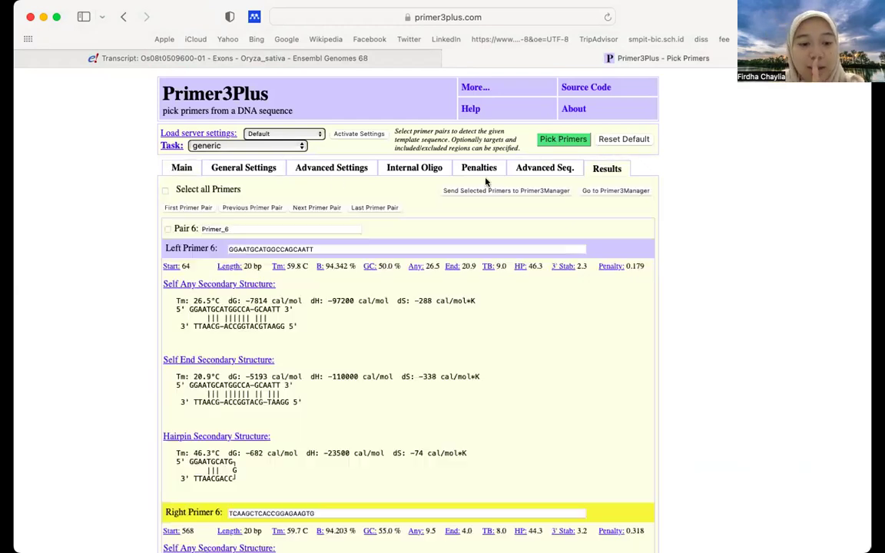
# - Review the exon 3 primer pairs one after another, from pair 1 through pair 10
pyautogui.click(188, 209)
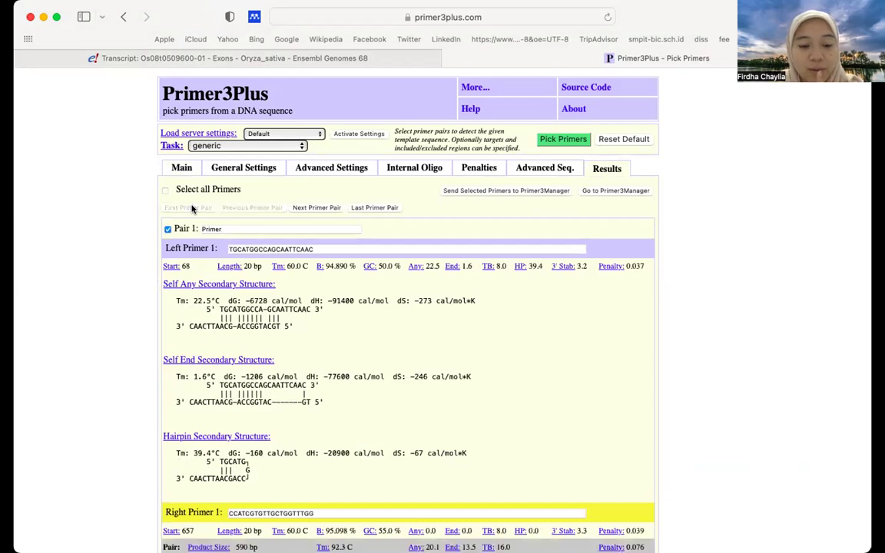
pyautogui.click(317, 208)
pyautogui.click(317, 208)
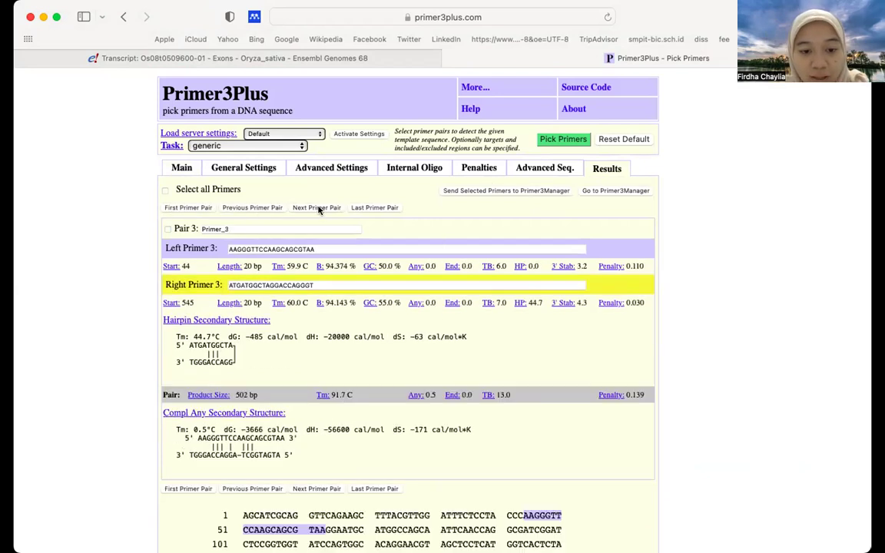
pyautogui.click(317, 208)
pyautogui.click(318, 208)
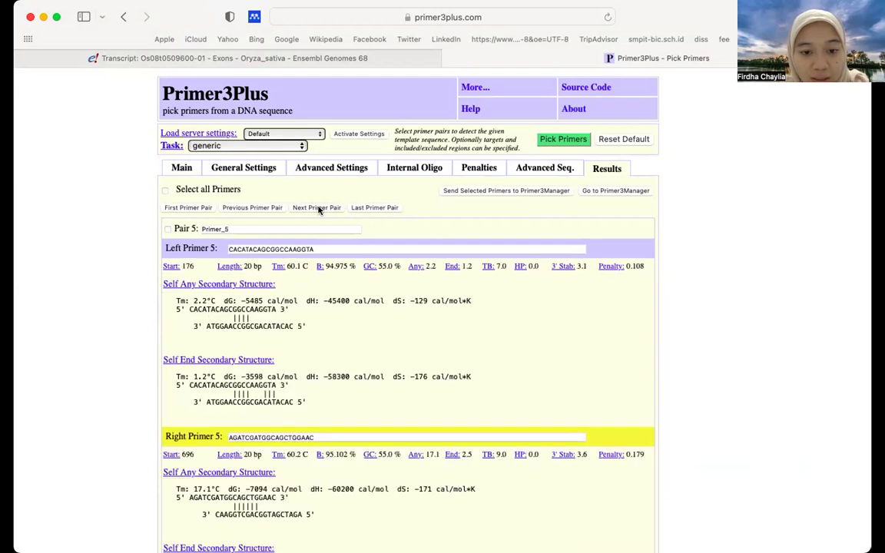
pyautogui.click(318, 208)
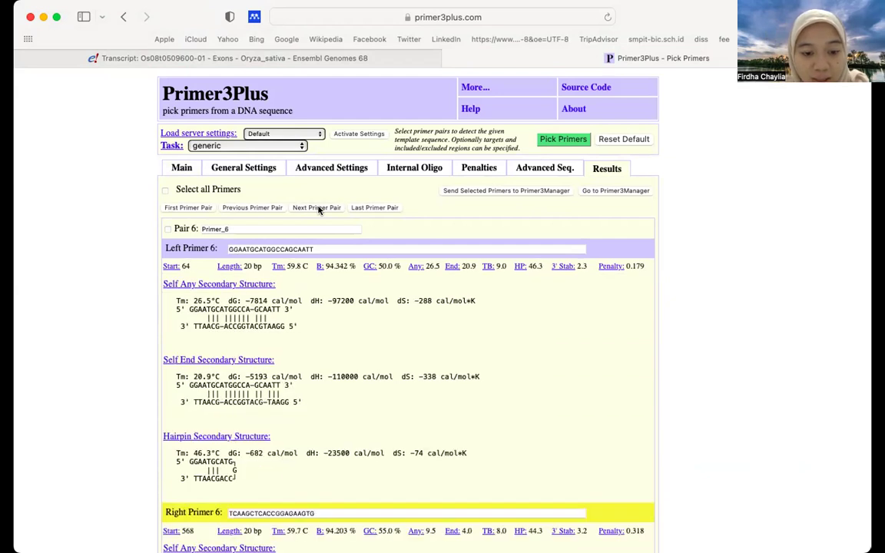
pyautogui.click(317, 208)
pyautogui.click(319, 208)
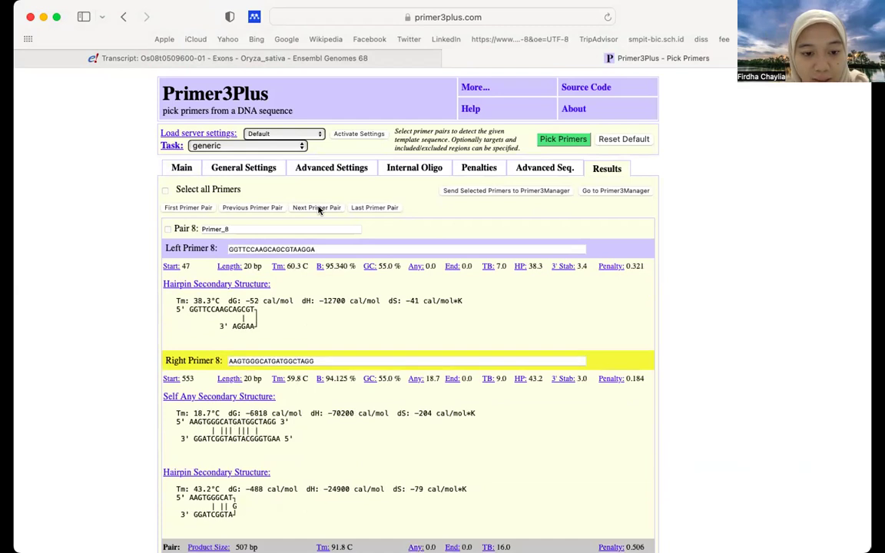
pyautogui.doubleClick(319, 208)
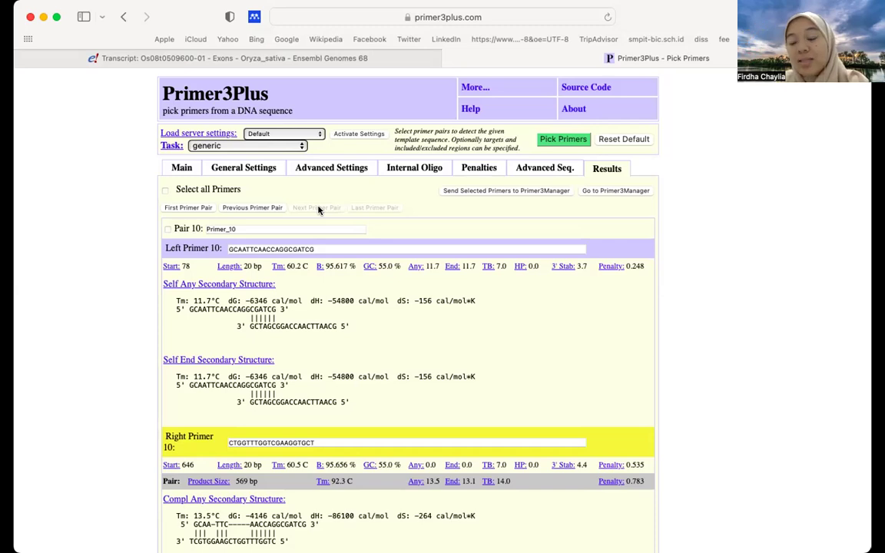
# - Return to the Gramene exon table and copy the first part of exon 1, Os08t0509600-01-E1, from its start through GACGCCGCCGCGG
pyautogui.click(258, 58)
pyautogui.scroll(5, 530, 224)
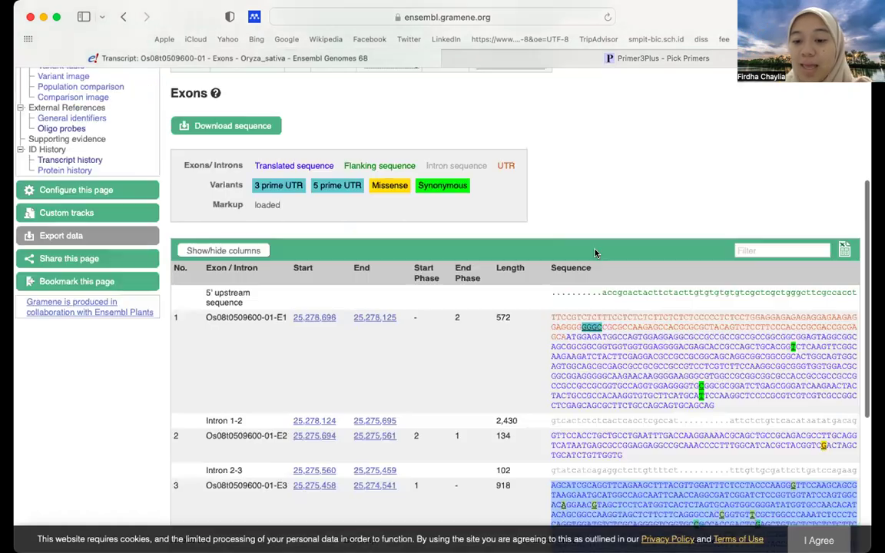
pyautogui.scroll(-2, 652, 271)
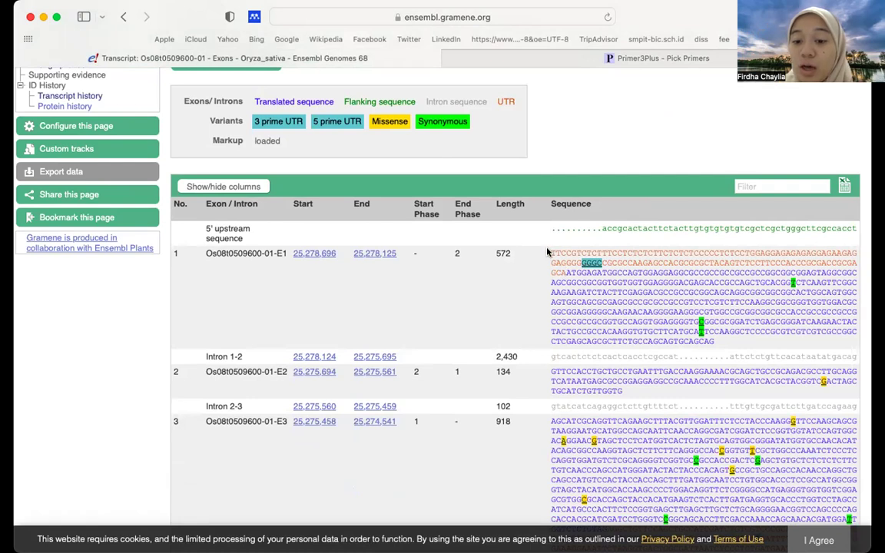
pyautogui.moveTo(552, 254); pyautogui.dragTo(450, 287)
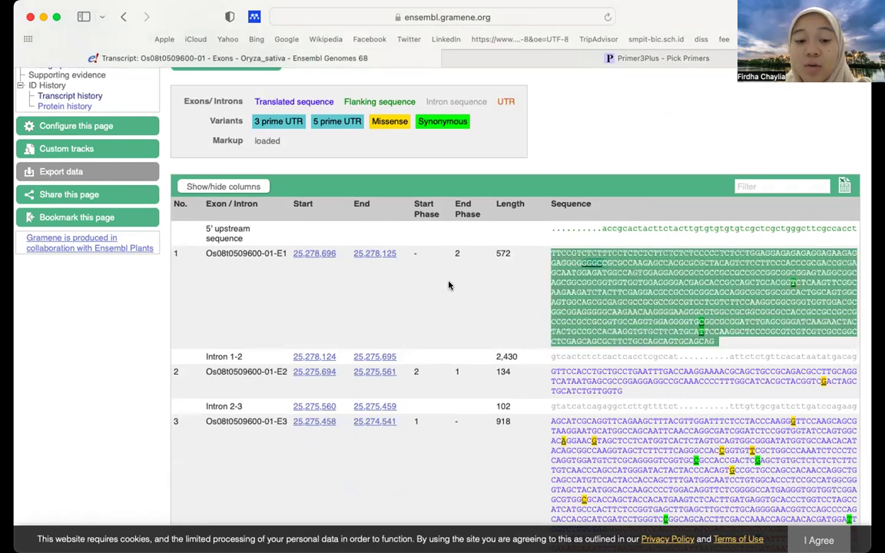
pyautogui.moveTo(327, 267); pyautogui.dragTo(245, 227)
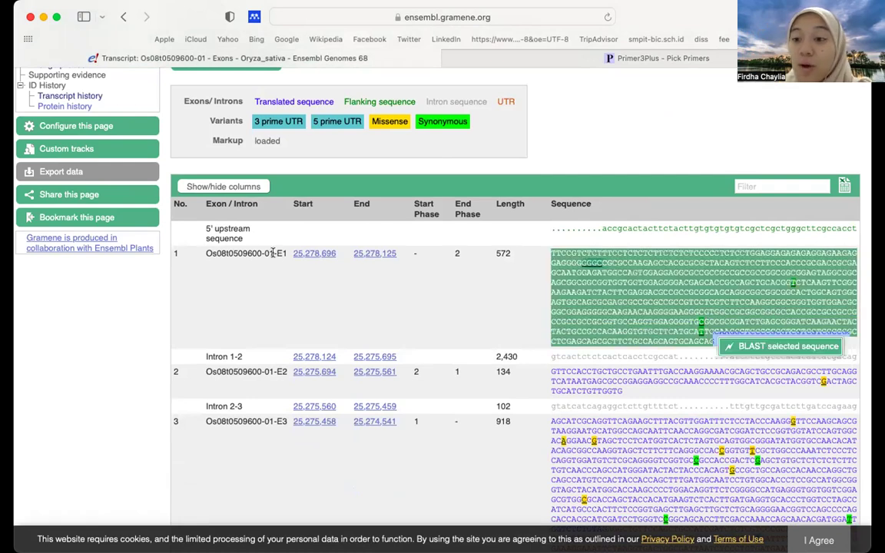
pyautogui.click(551, 258)
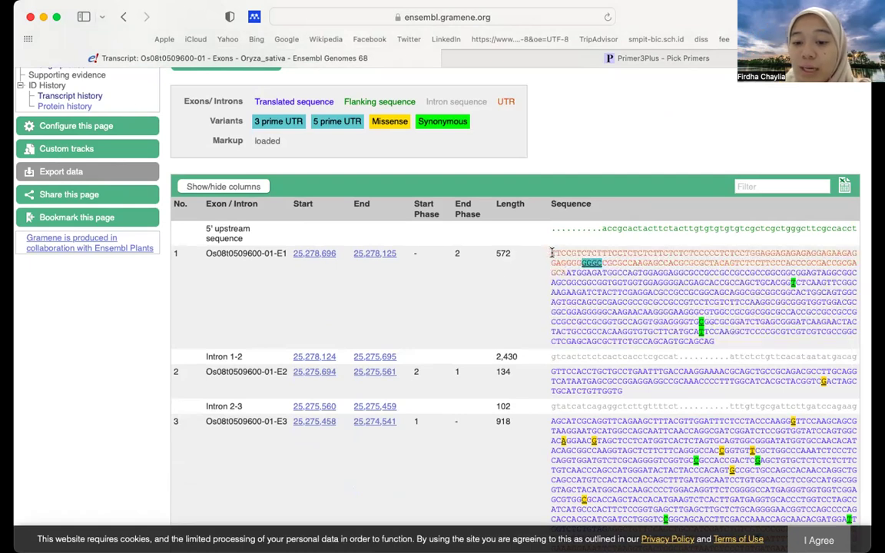
pyautogui.moveTo(551, 253); pyautogui.dragTo(706, 292)
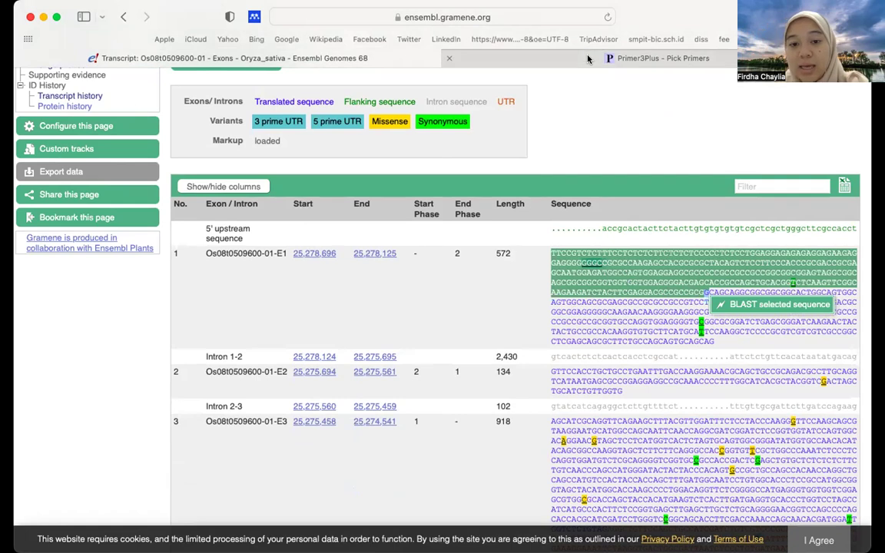
# - Replace the Primer3Plus template with the copied partial exon 1 sequence and pick primers with the generic task
pyautogui.hotkey('ctrl', 'Tab')
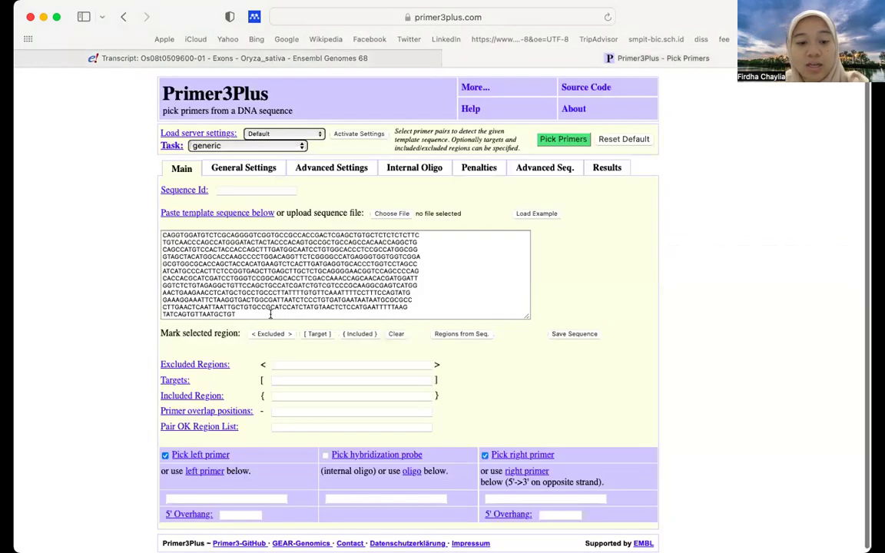
pyautogui.press('super+a')
pyautogui.press('BackSpace')
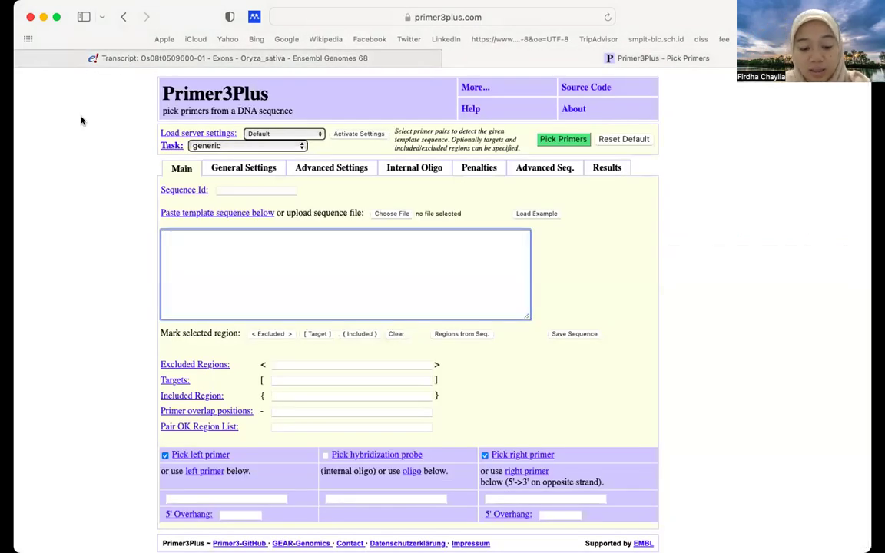
pyautogui.press('super+v')
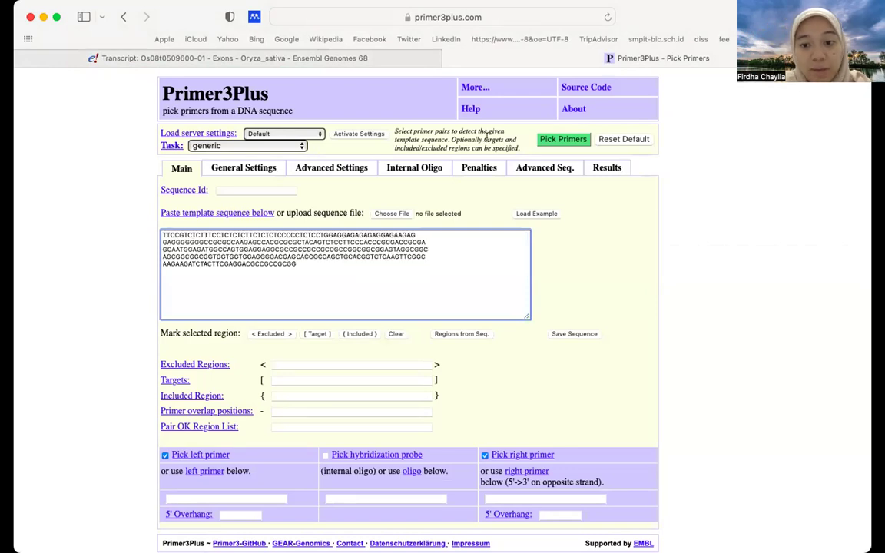
pyautogui.click(541, 143)
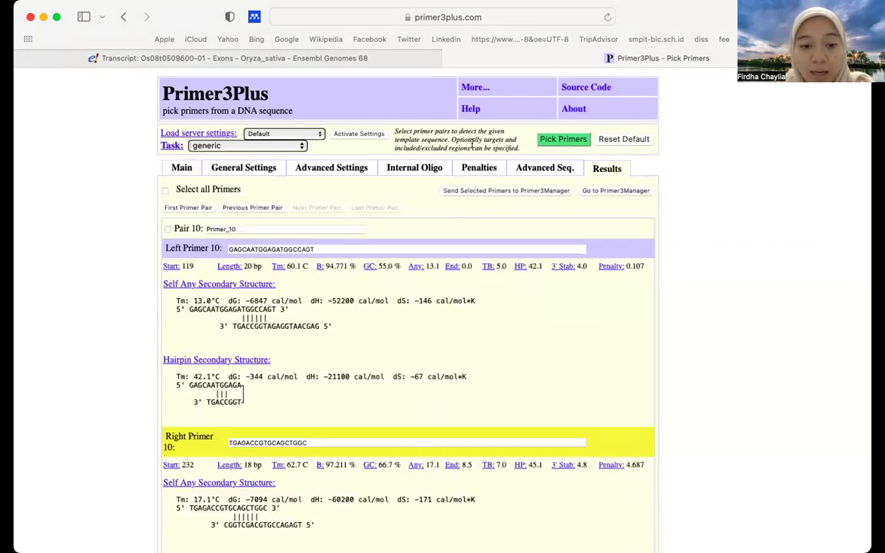
# - Go to primer pair 2 of the partial exon 1 results and examine its left and right primer sequences by selecting each
pyautogui.click(166, 208)
pyautogui.click(317, 208)
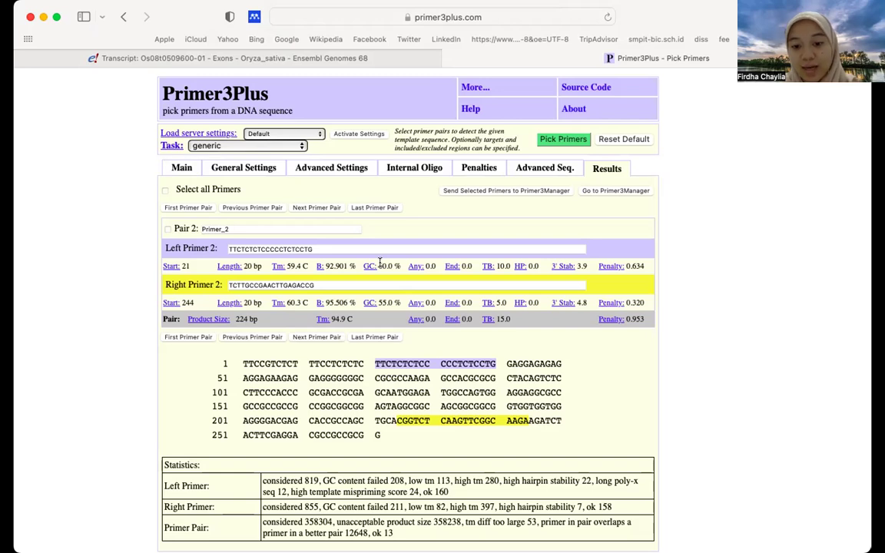
pyautogui.click(315, 248)
pyautogui.doubleClick(261, 245)
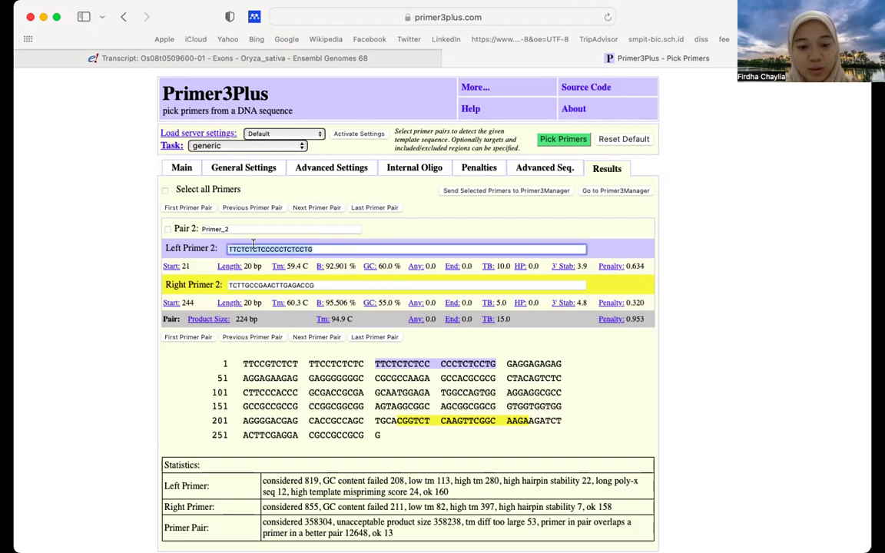
pyautogui.click(336, 246)
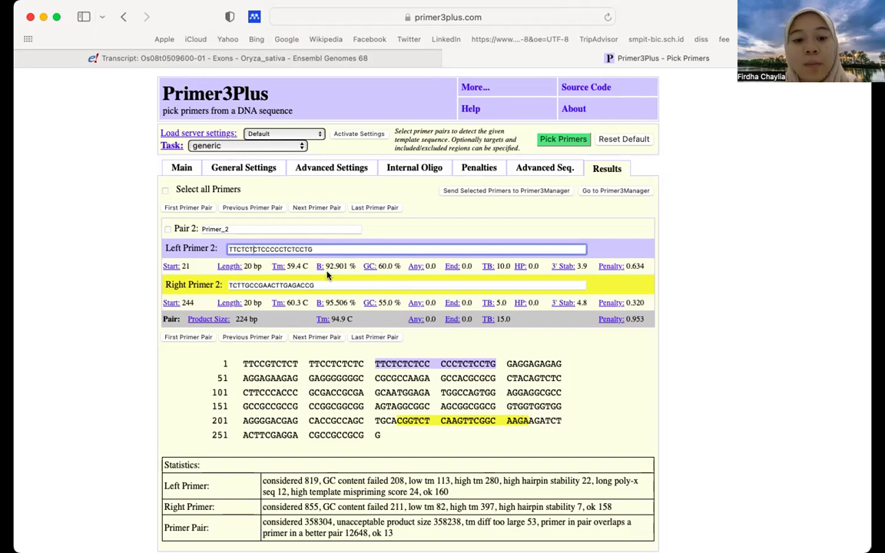
pyautogui.moveTo(311, 246); pyautogui.dragTo(199, 241)
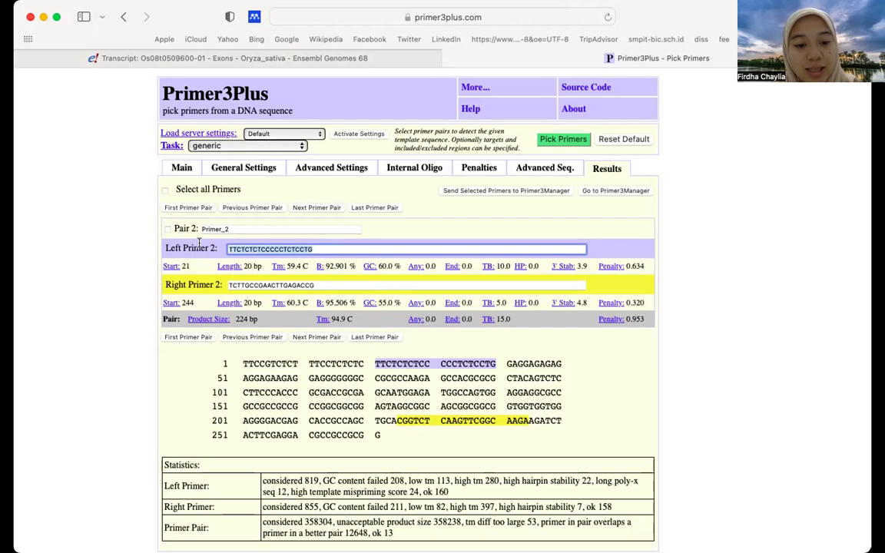
pyautogui.moveTo(315, 285); pyautogui.dragTo(212, 284)
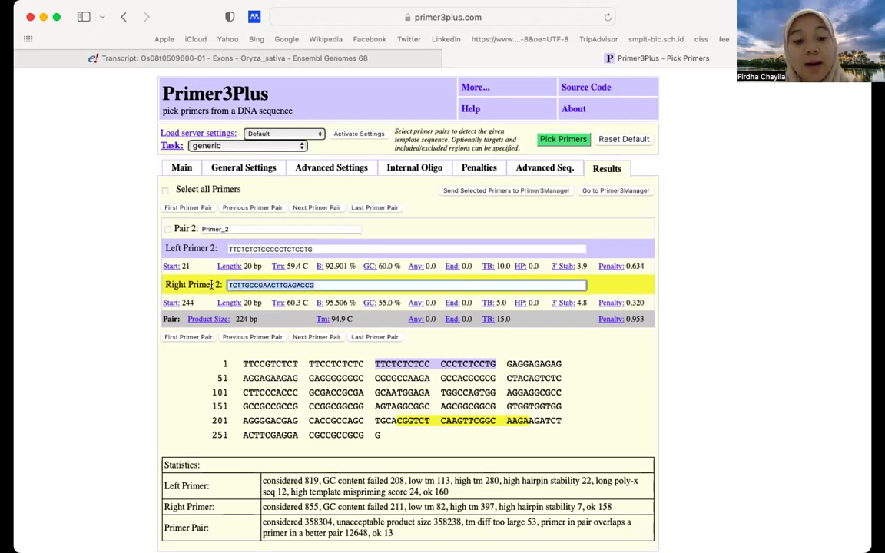
pyautogui.click(309, 247)
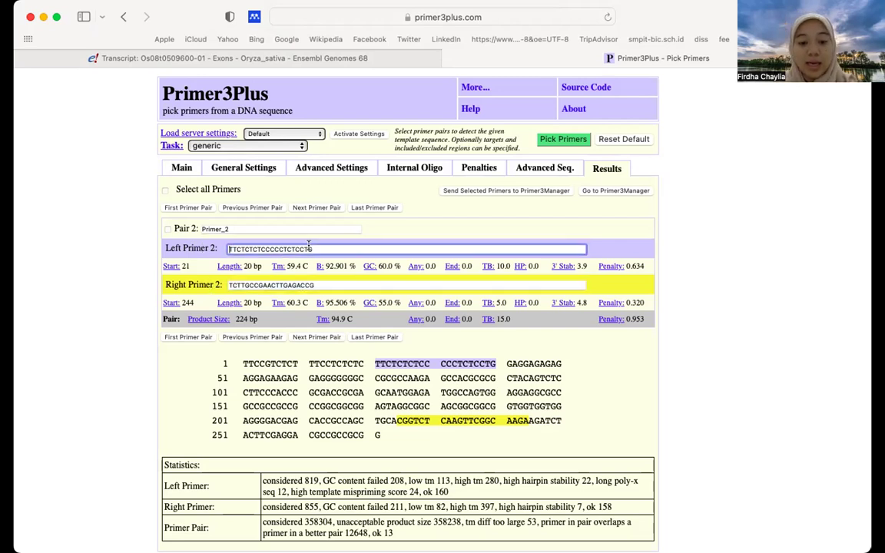
pyautogui.doubleClick(308, 247)
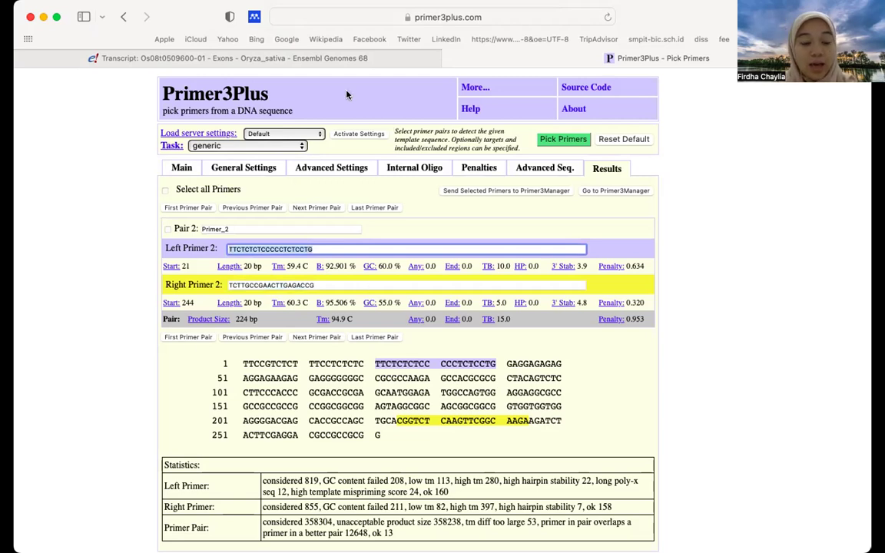
pyautogui.click(309, 249)
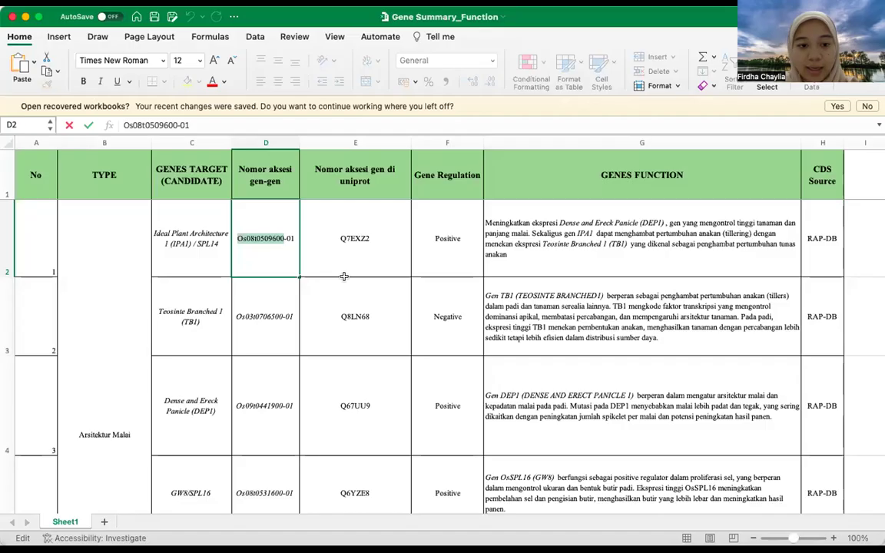
# - Switch to the Gene Summary_Function workbook in Excel and widen the empty column I beside CDS Source
pyautogui.click(355, 316)
pyautogui.click(436, 127)
pyautogui.click(383, 141)
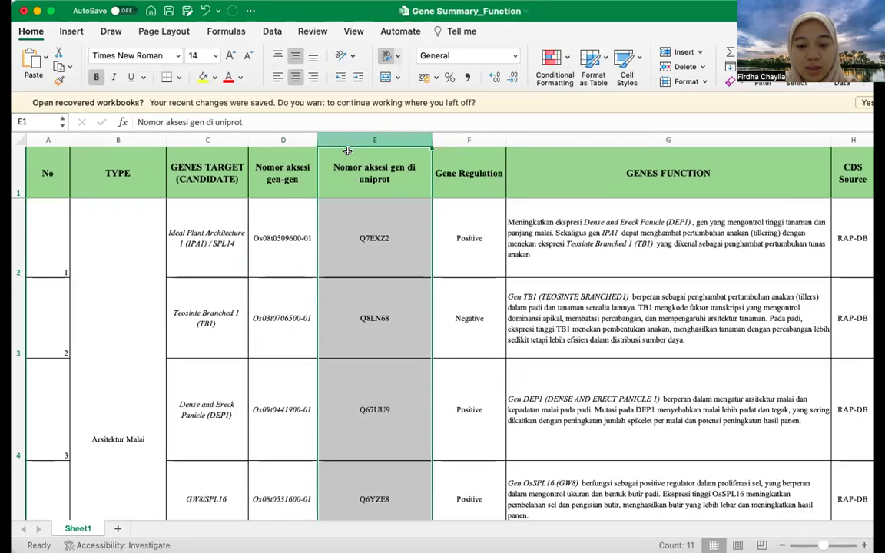
pyautogui.hscroll(2, 490, 203)
pyautogui.hscroll(5, 490, 203)
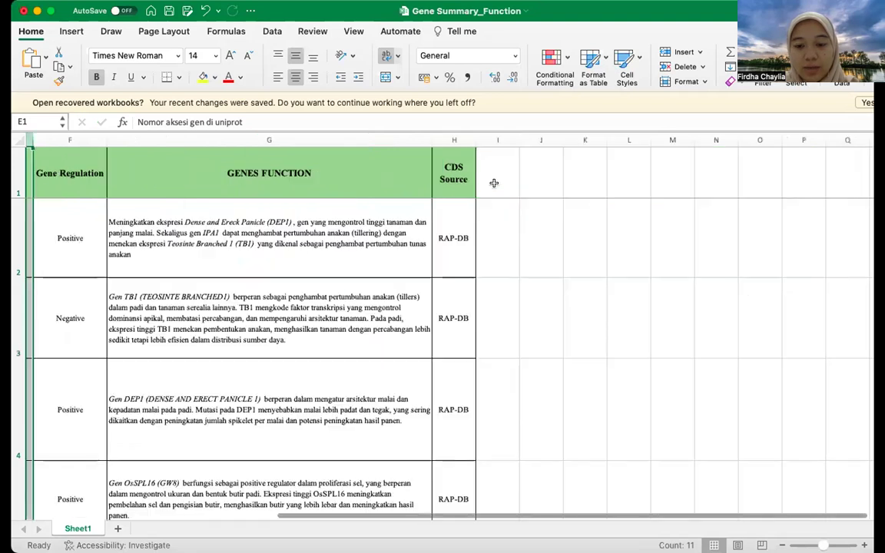
pyautogui.moveTo(558, 140); pyautogui.dragTo(501, 243)
pyautogui.click(501, 243)
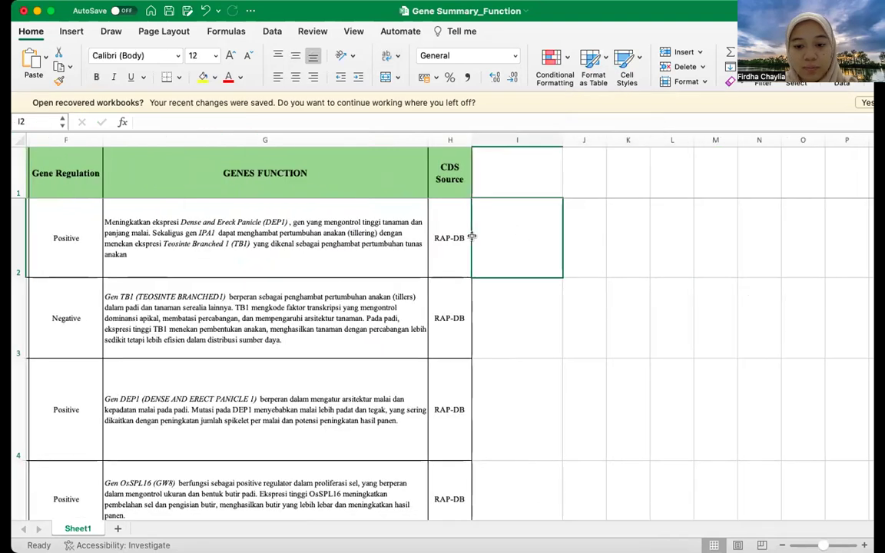
# - Enter the column header Forward Primer (5') in cell I1
pyautogui.click(517, 183)
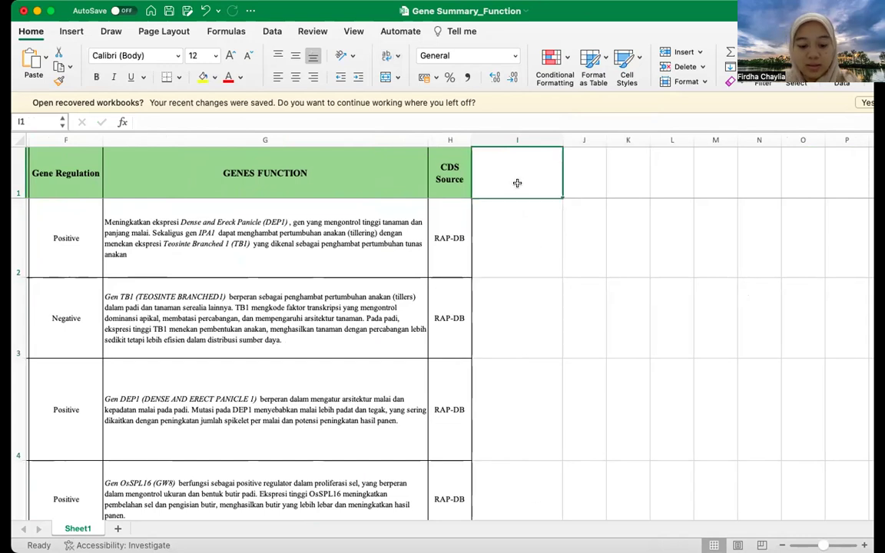
pyautogui.write('Forwa')
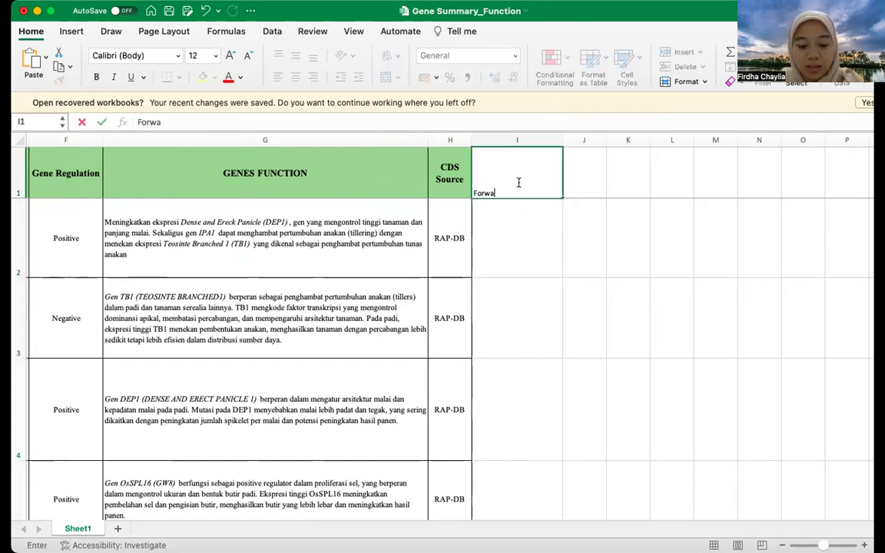
pyautogui.write('rd')
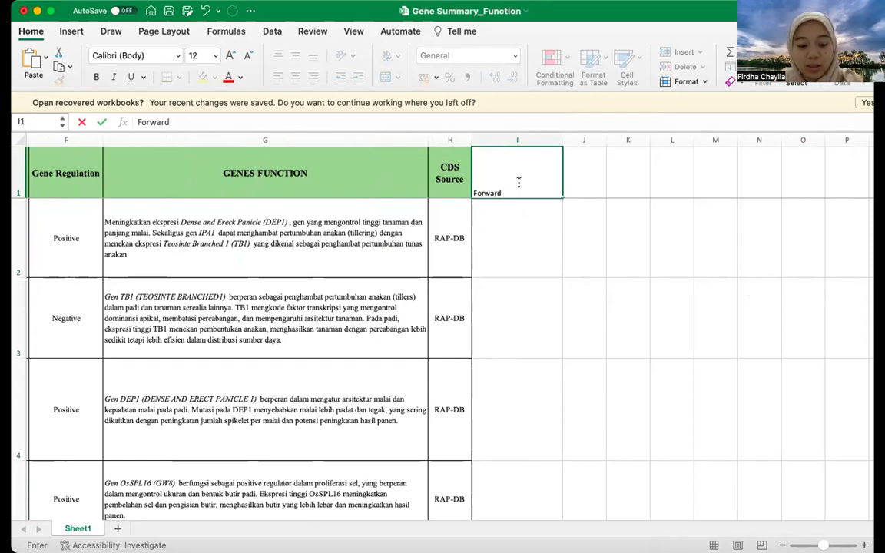
pyautogui.write('Primer')
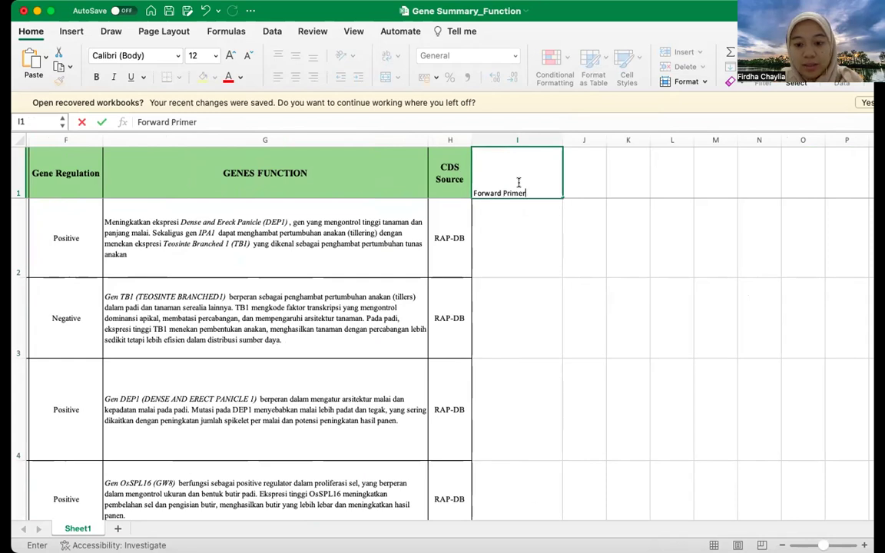
pyautogui.write('s')
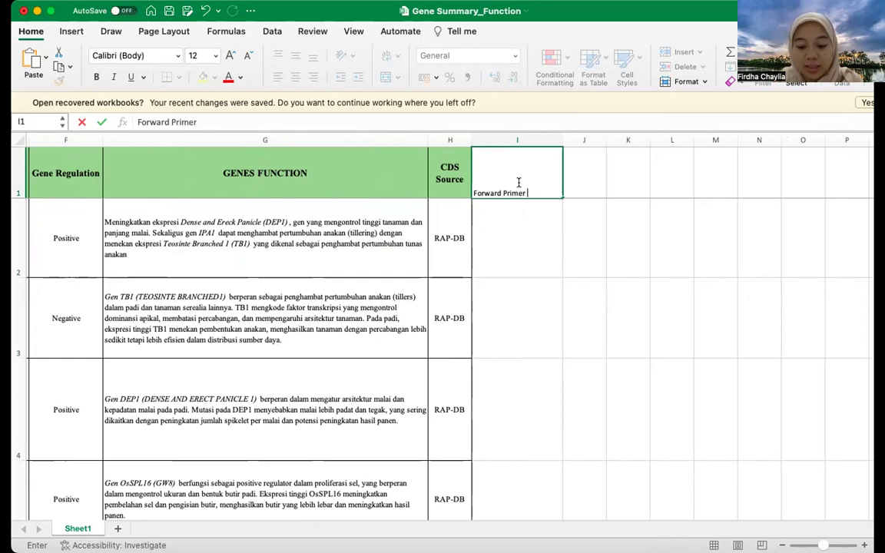
pyautogui.write(" (5'")
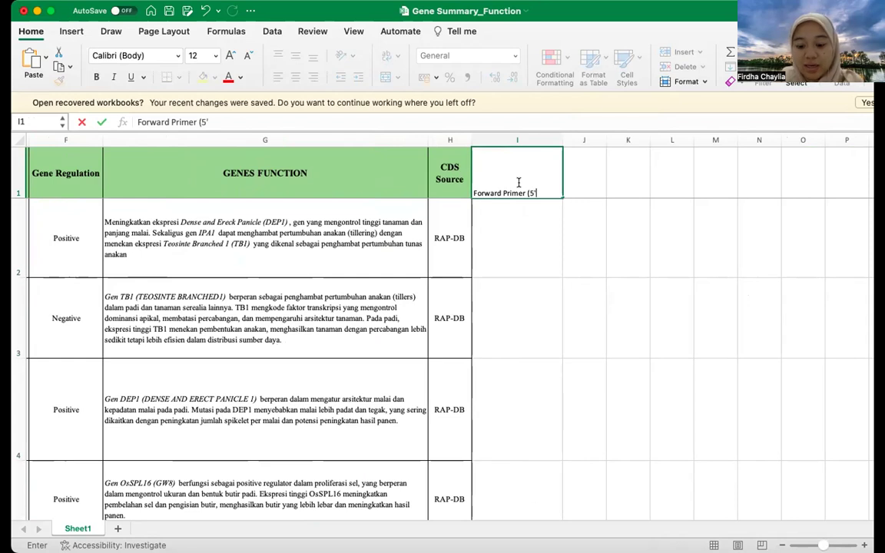
pyautogui.press('Tab')
# - Enter the column header Reverse Primer (3') in cell J1 and widen column J so the header fits on one line
pyautogui.write('R')
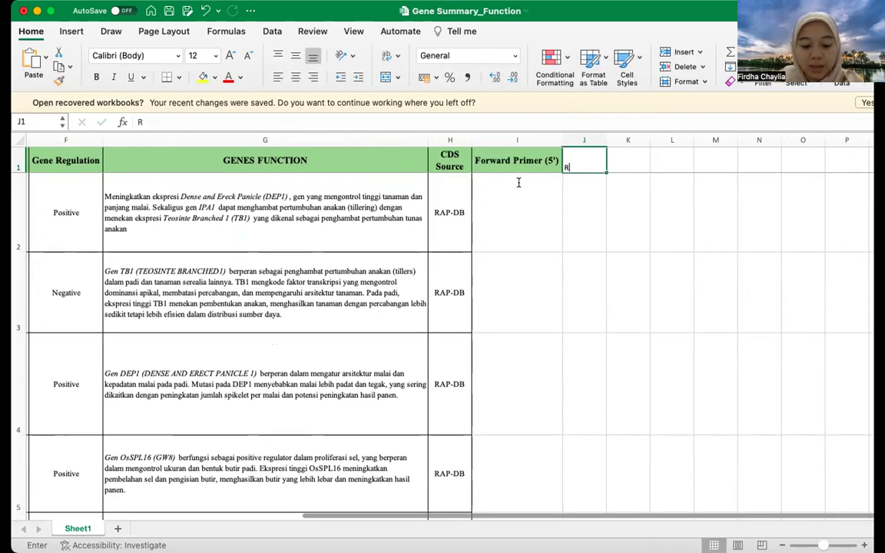
pyautogui.write('everse Pri')
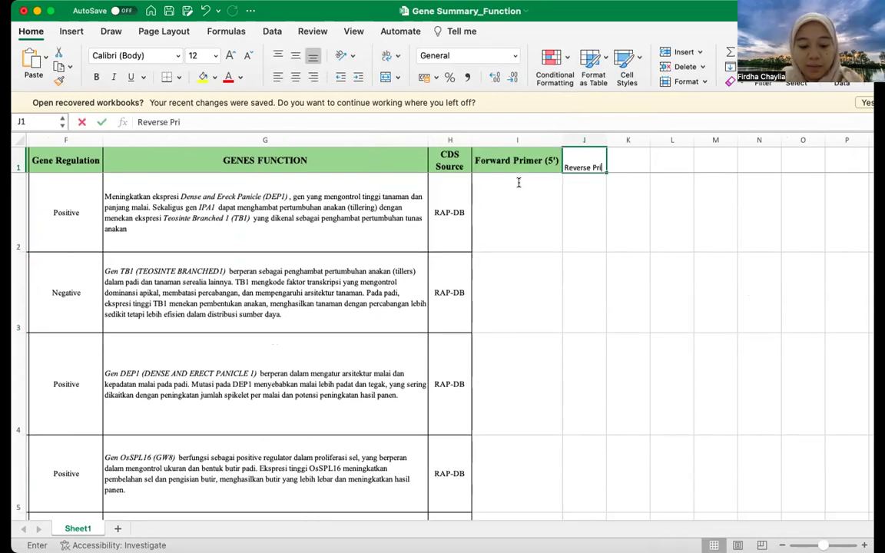
pyautogui.write('mer (')
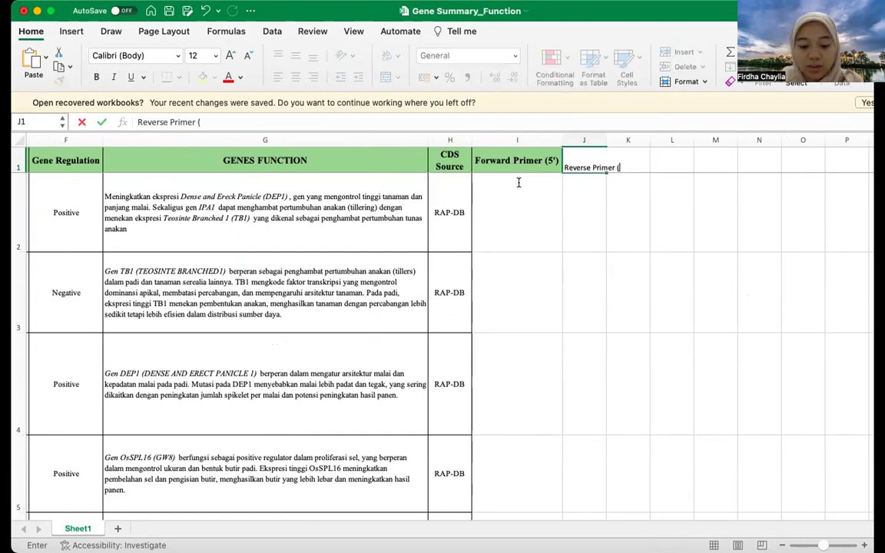
pyautogui.write("3')")
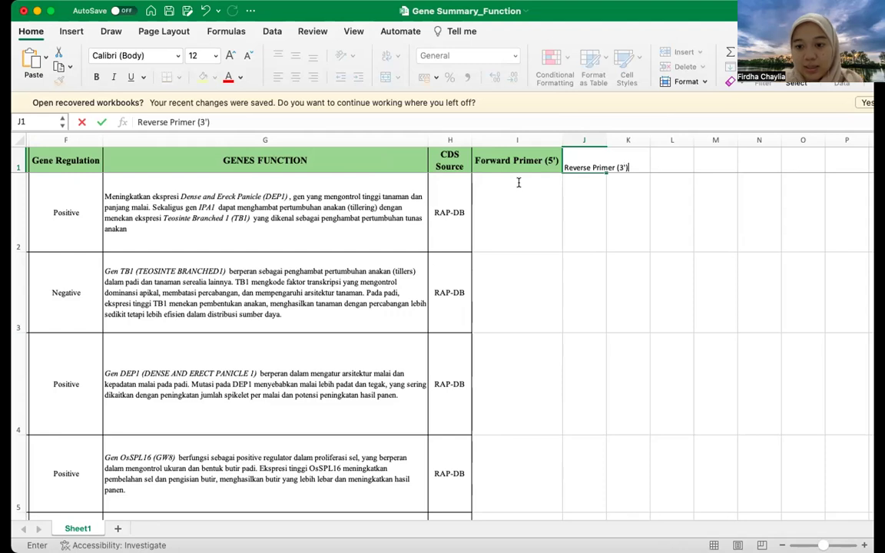
pyautogui.press('Return')
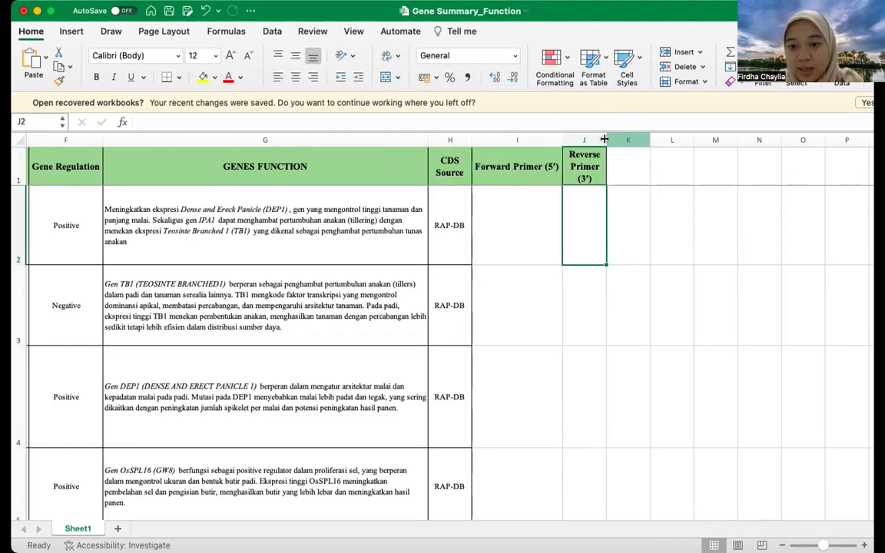
pyautogui.moveTo(605, 139); pyautogui.dragTo(651, 139)
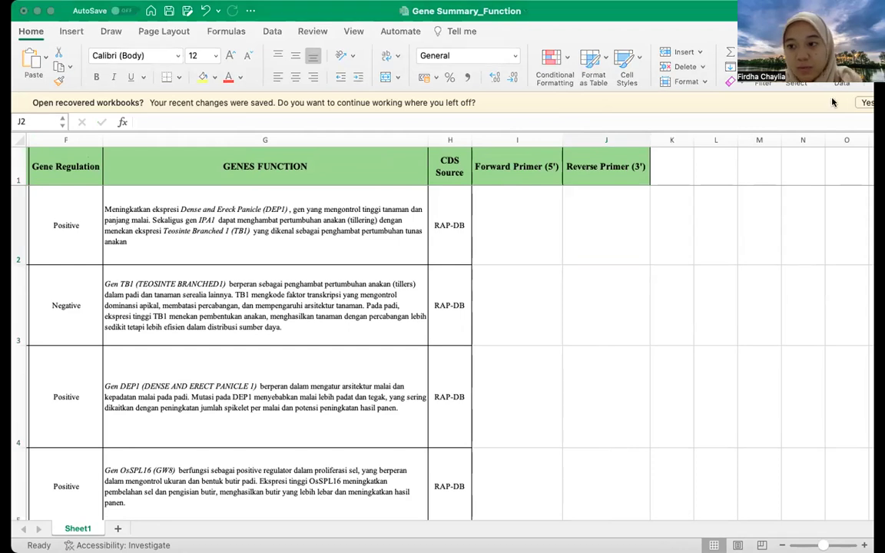
# - Fill row 2 with the forward primer TTCTCTCTCCCCCTCTCCTG in I2 and the reverse primer TCTTGCCGAACTTGAGACCG in J2
pyautogui.click(490, 226)
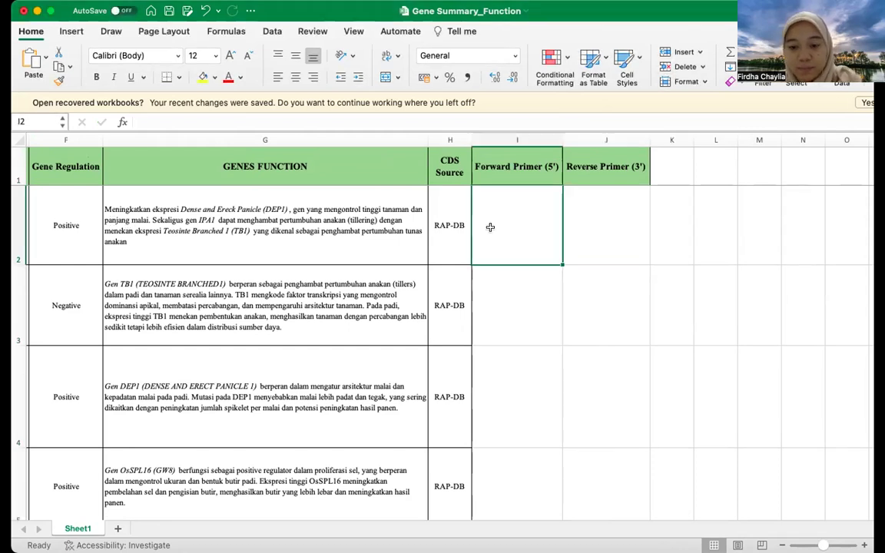
pyautogui.write('TTCTCTCTCCCCCTCTCCTG')
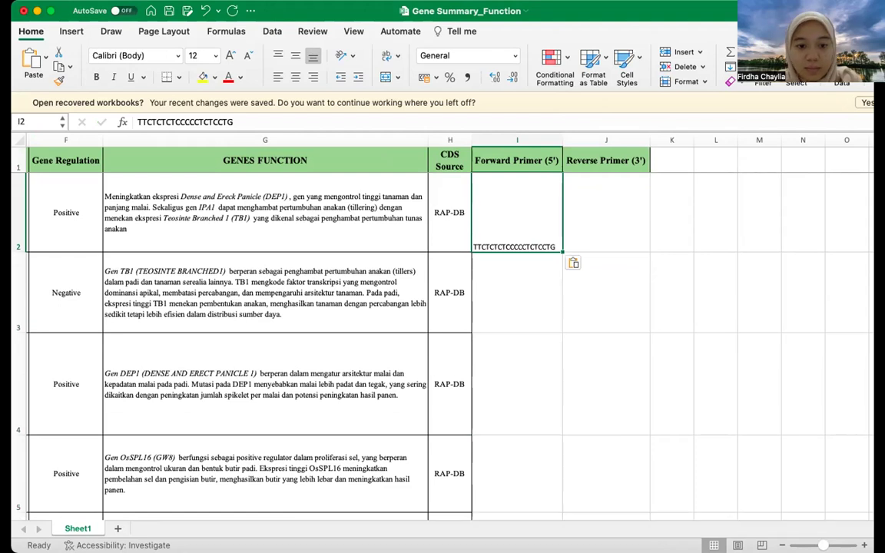
pyautogui.press('super+Tab')
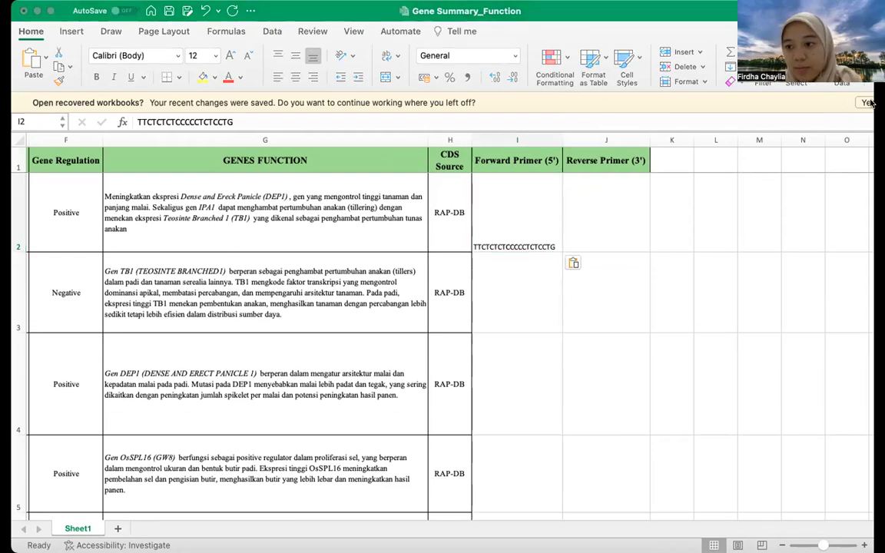
pyautogui.click(500, 220)
pyautogui.click(602, 217)
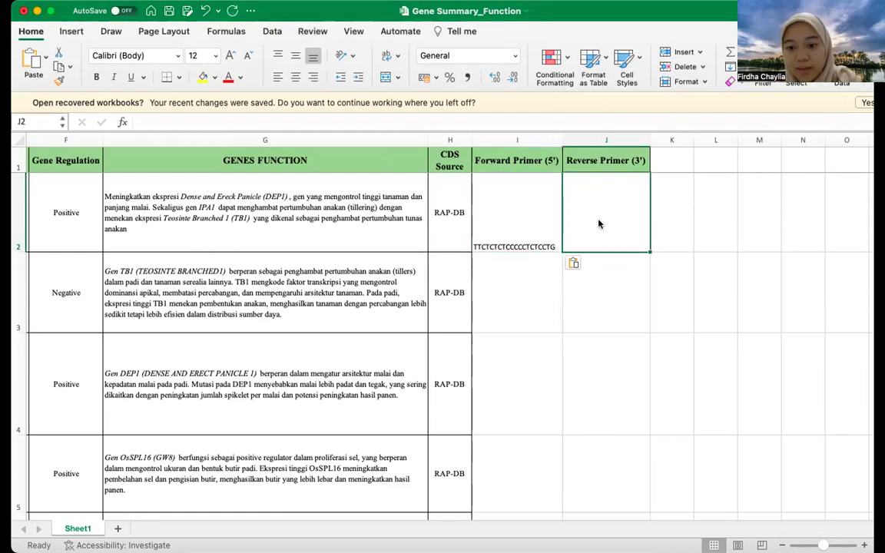
pyautogui.write('TCTTGCCGAACTTGAGACCG')
# - Middle-align the two primer cells I2:J2 vertically and widen the Reverse Primer (3') column to fit its sequence
pyautogui.click(494, 228)
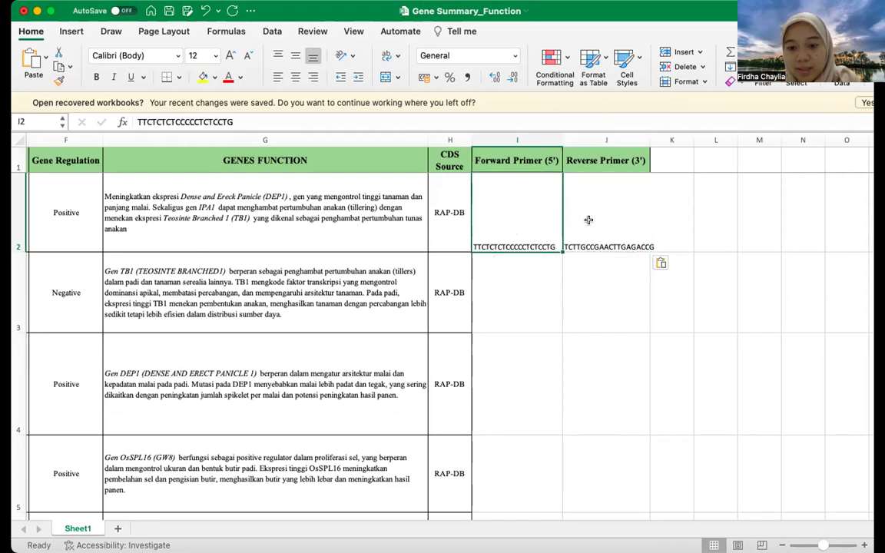
pyautogui.keyDown('shift'); pyautogui.click(588, 221); pyautogui.keyUp('shift')
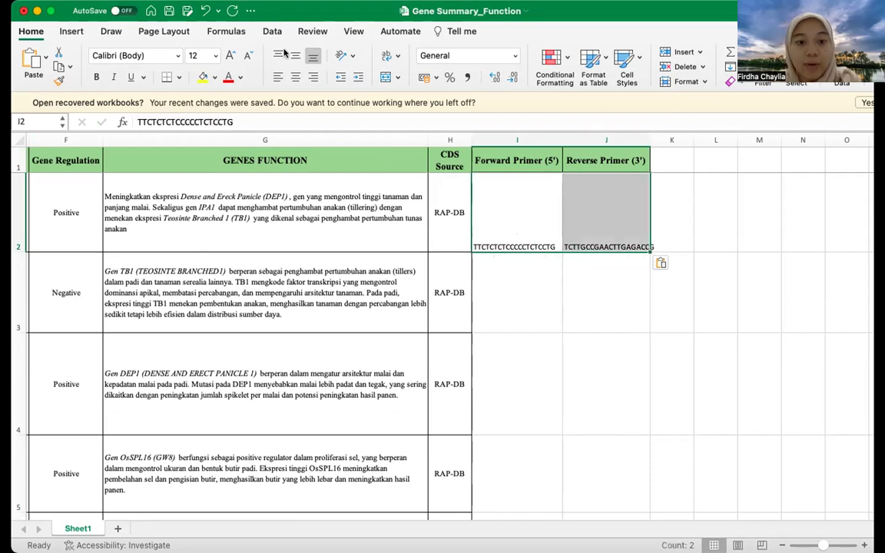
pyautogui.doubleClick(580, 17)
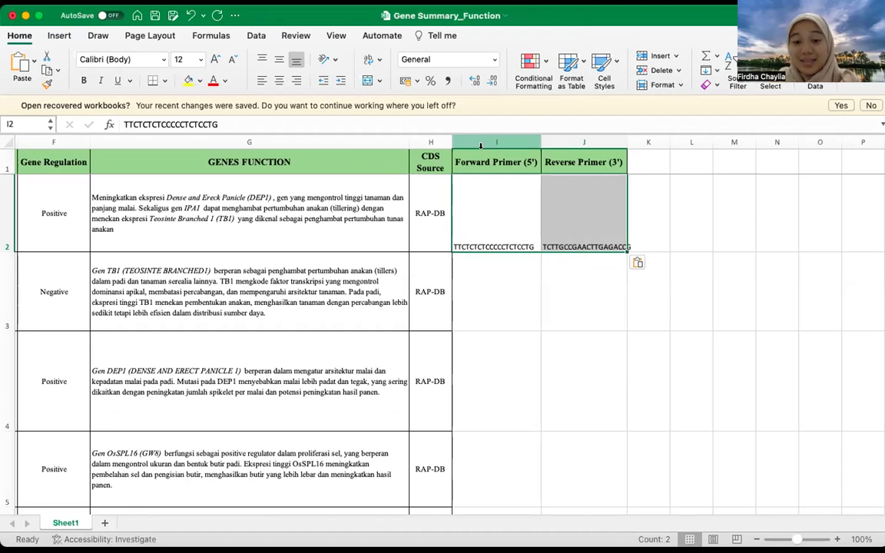
pyautogui.click(276, 60)
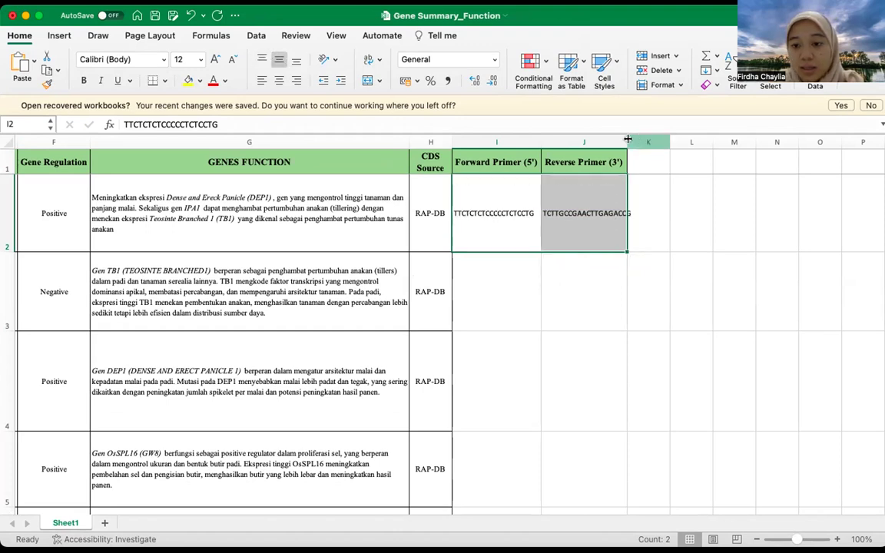
pyautogui.moveTo(628, 139); pyautogui.dragTo(745, 90)
pyautogui.click(661, 220)
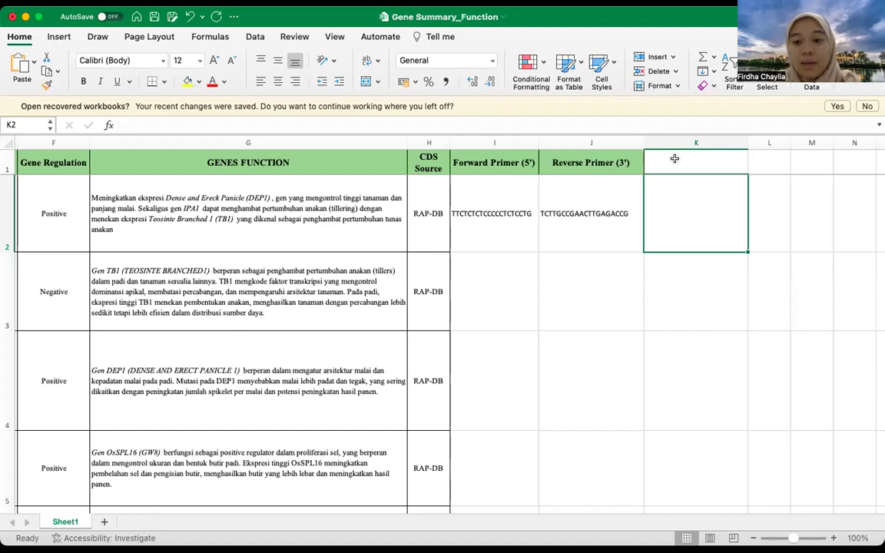
# - Insert a new column before Reverse Primer (3') and enter Tm as its header in J1
pyautogui.click(586, 144)
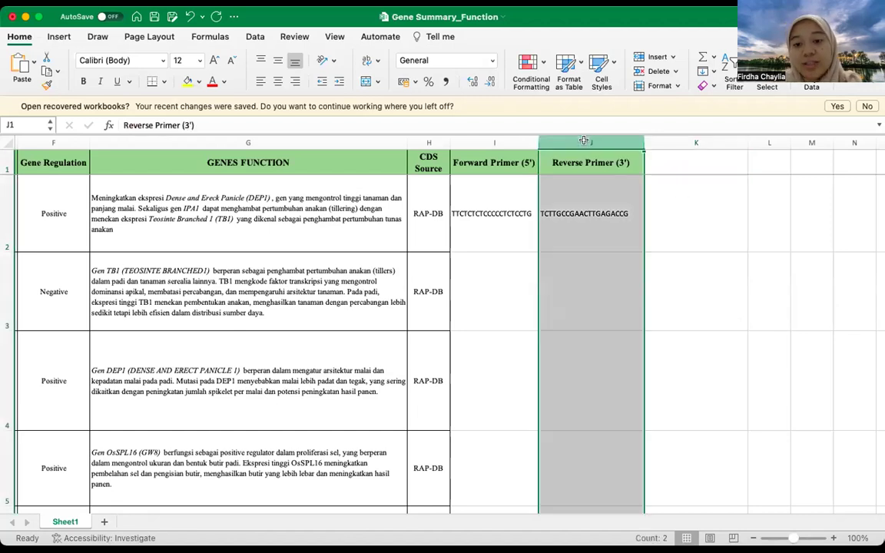
pyautogui.rightClick(585, 144)
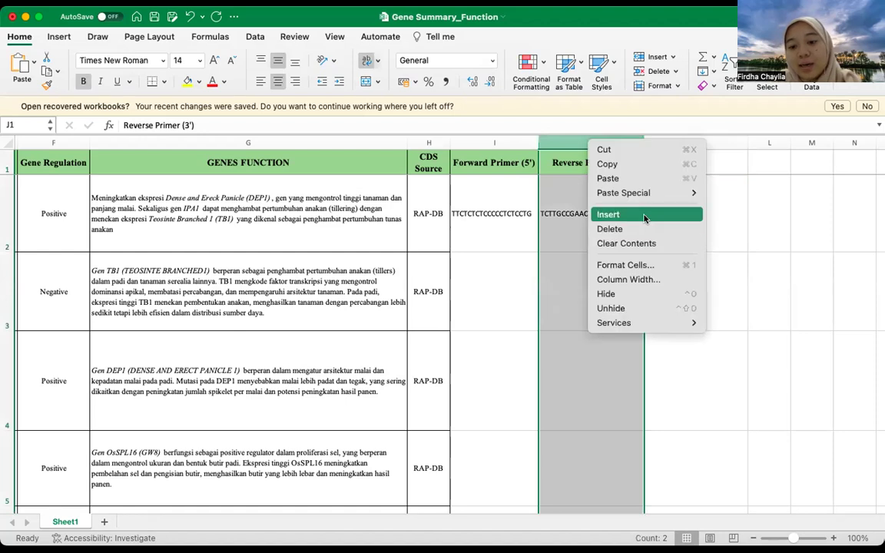
pyautogui.click(641, 215)
pyautogui.click(607, 215)
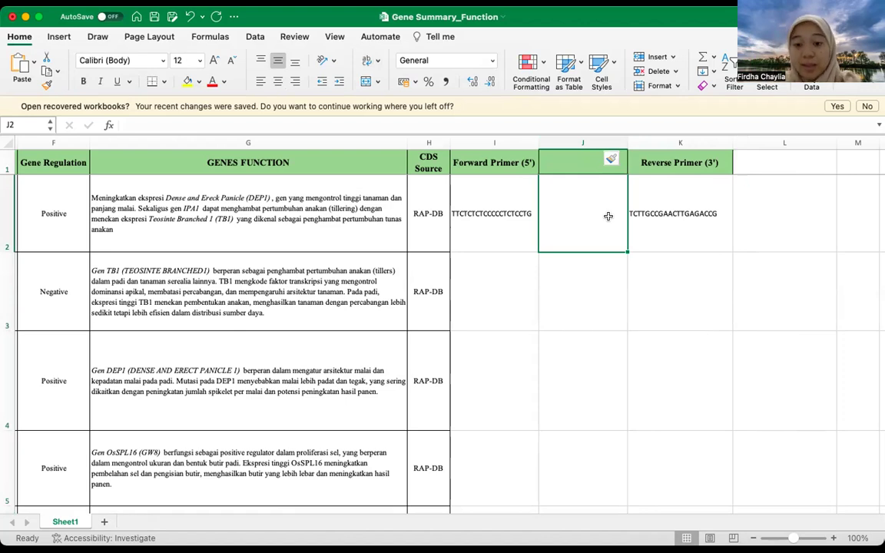
pyautogui.write('T')
pyautogui.press('Escape')
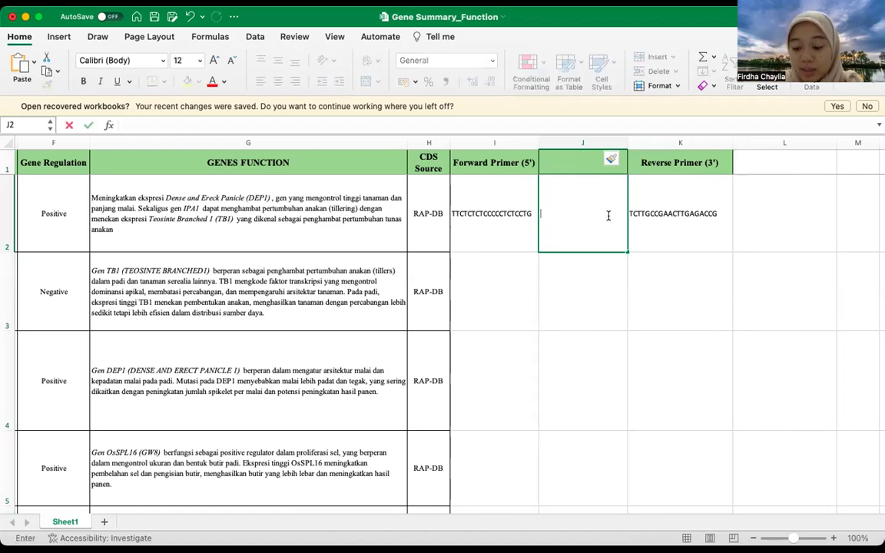
pyautogui.press('Up')
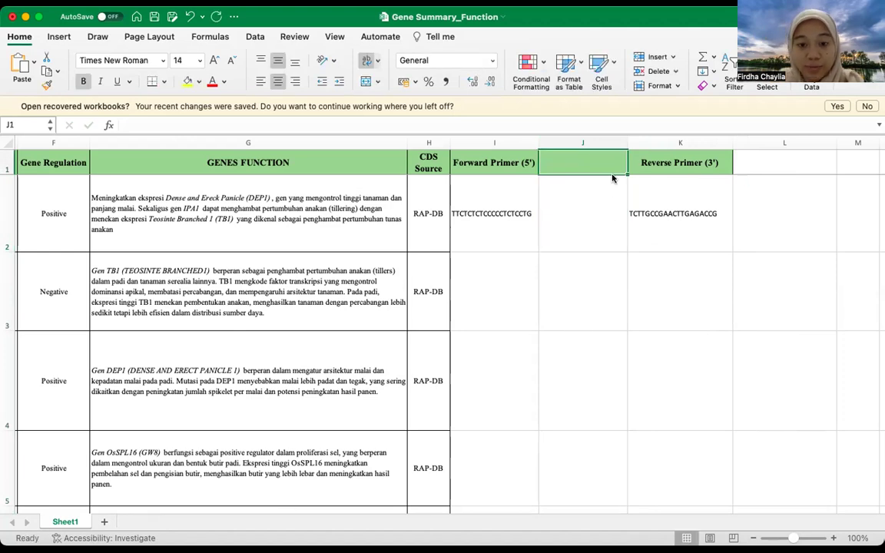
pyautogui.write('Tm')
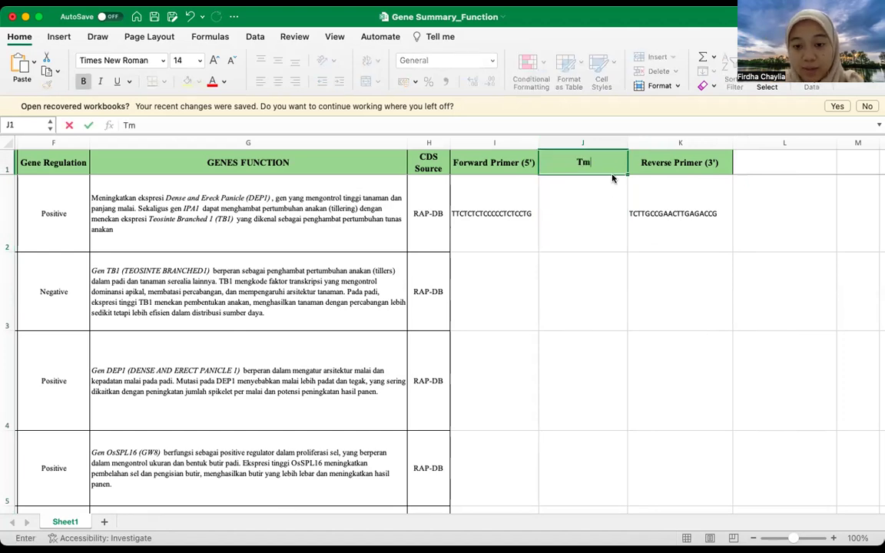
pyautogui.press('Tab')
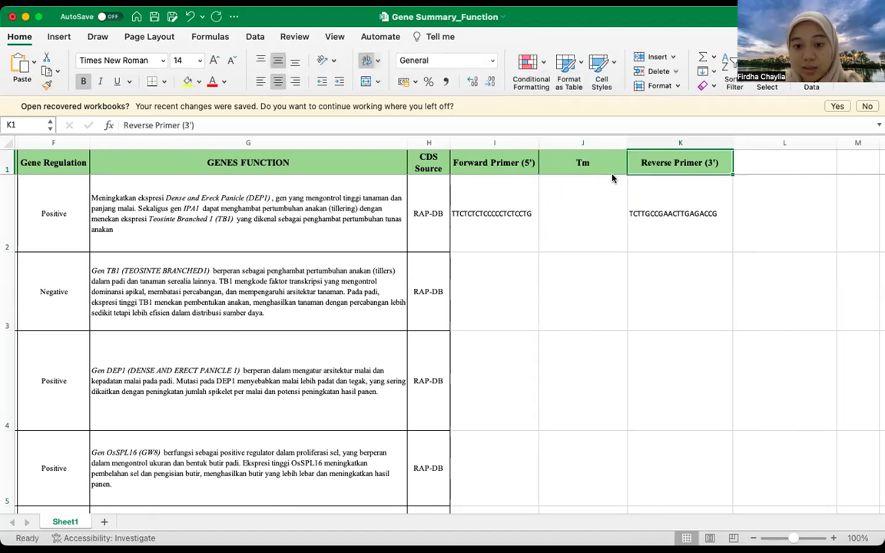
# - Add the temperature unit to the header in J1 so that it reads Tm (C)
pyautogui.click(607, 158)
pyautogui.doubleClick(608, 158)
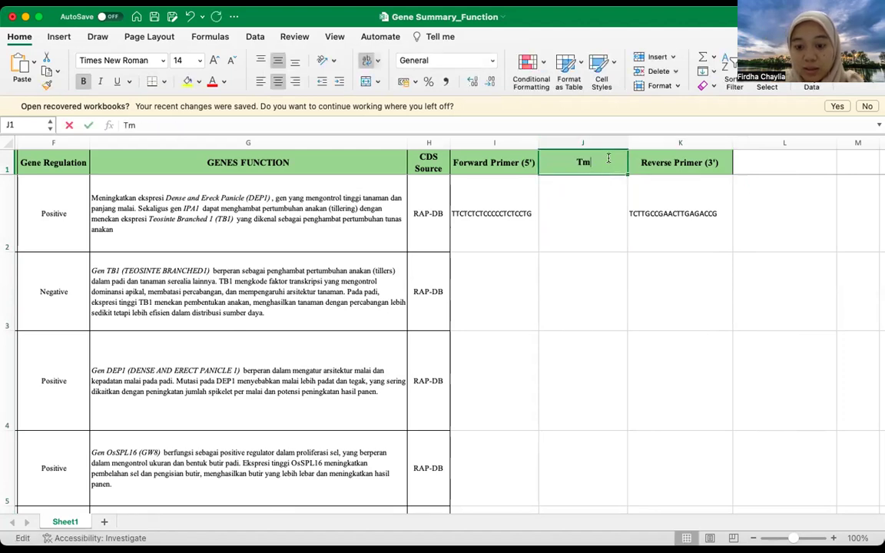
pyautogui.write('(')
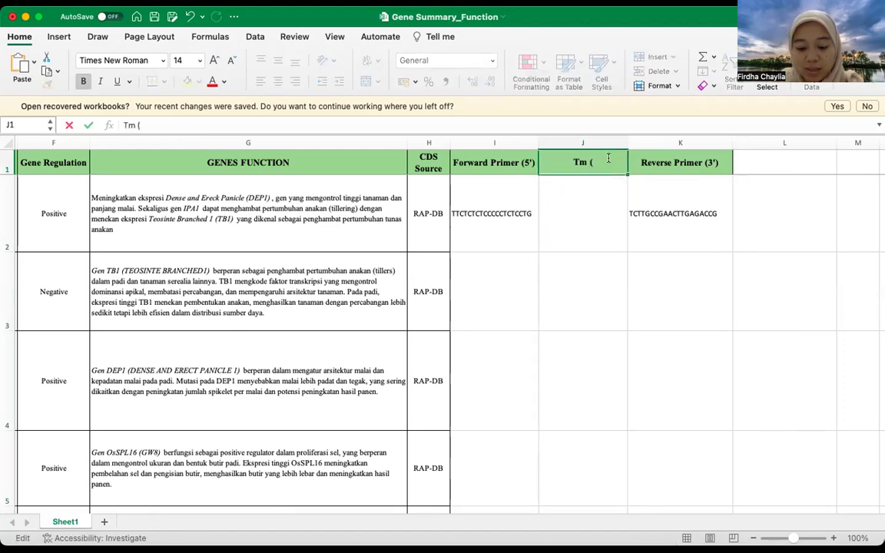
pyautogui.write('oC)')
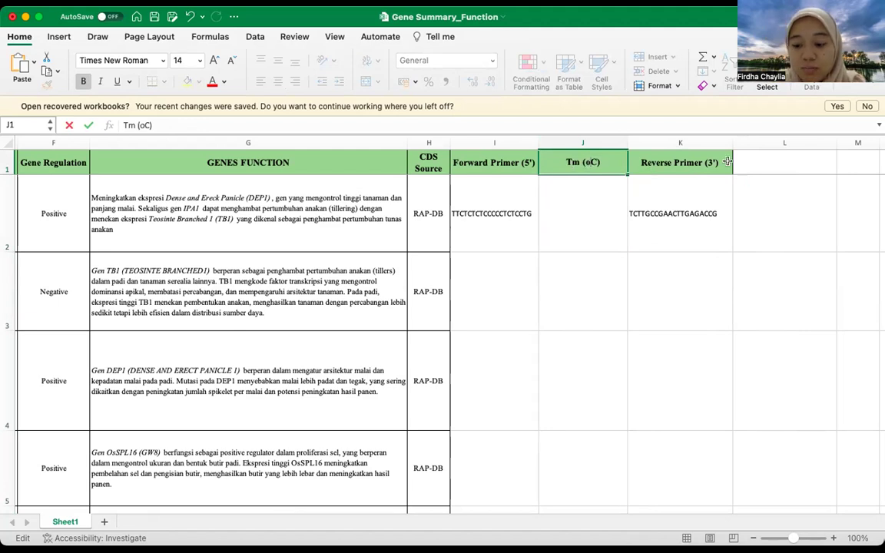
pyautogui.press('BackSpace')
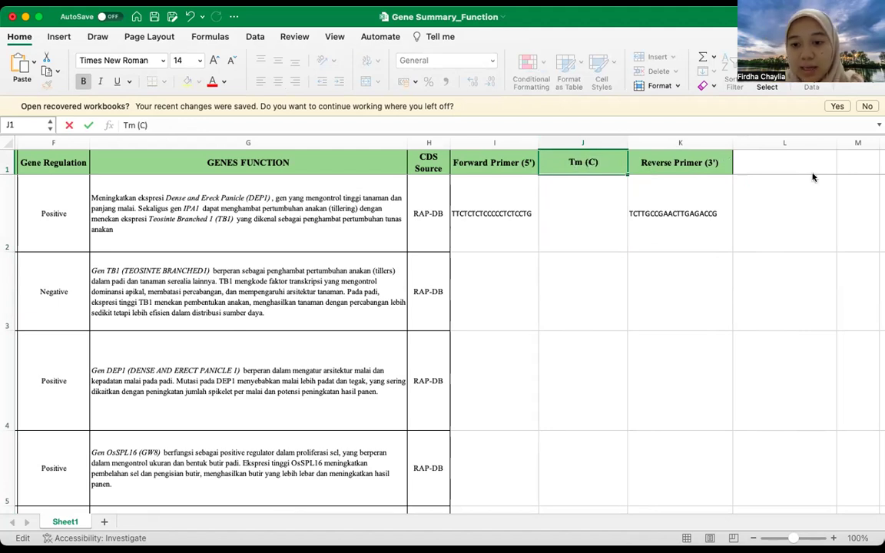
pyautogui.click(750, 166)
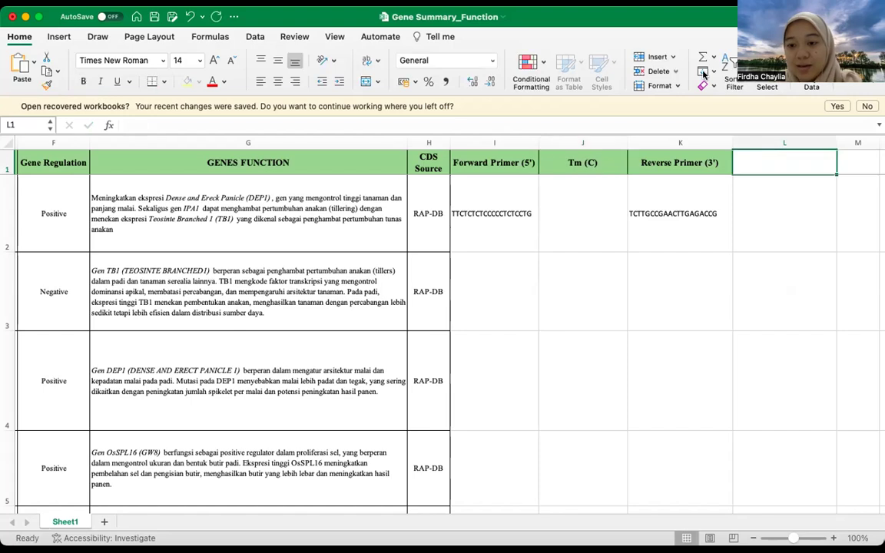
# - Copy the Tm (C) header from J1 into L1, beside Reverse Primer (3')
pyautogui.hscroll(2, 660, 166)
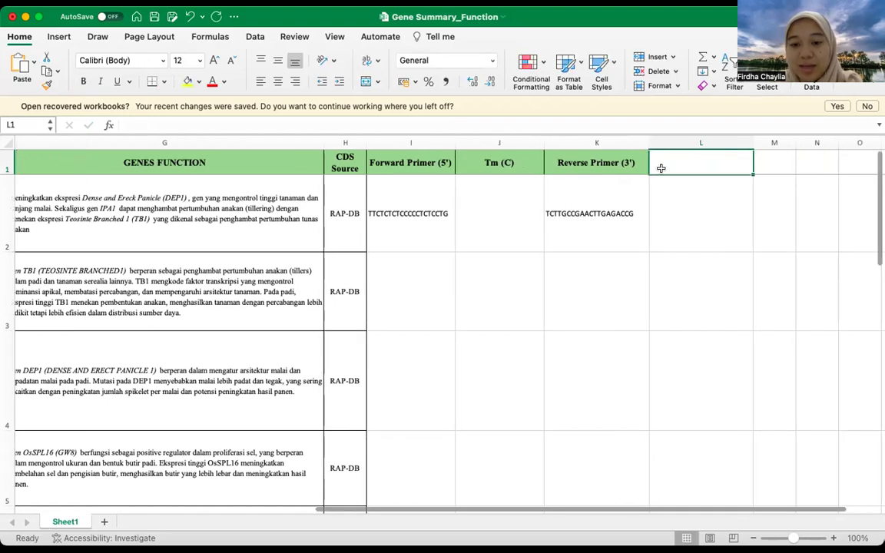
pyautogui.click(519, 166)
pyautogui.press('super+c')
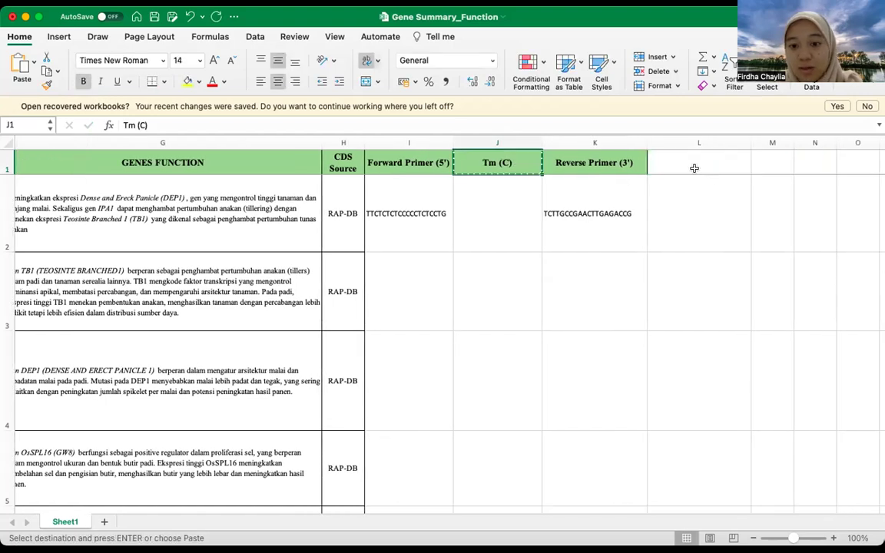
pyautogui.click(691, 167)
pyautogui.press('super+v')
pyautogui.click(703, 199)
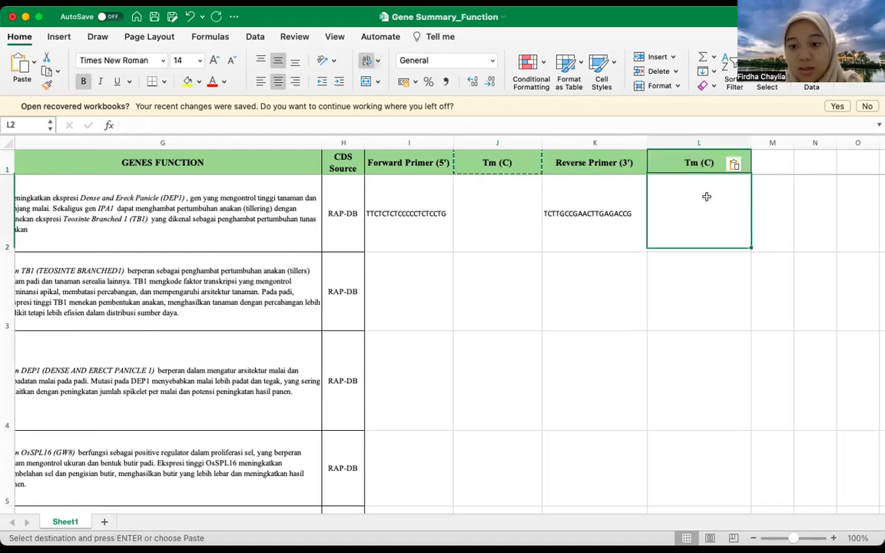
# - Insert a new column before Reverse Primer (3') and enter GC content (%) as its header in K1
pyautogui.hscroll(3, 699, 202)
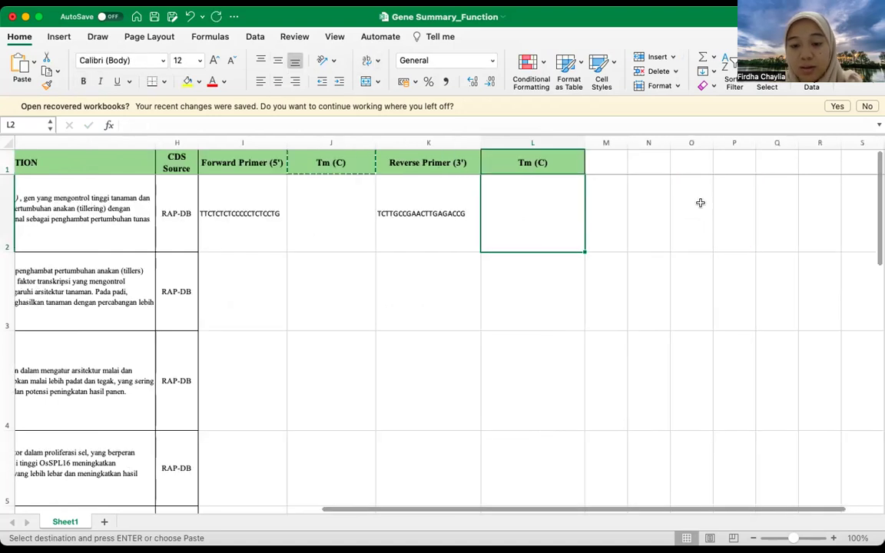
pyautogui.click(599, 164)
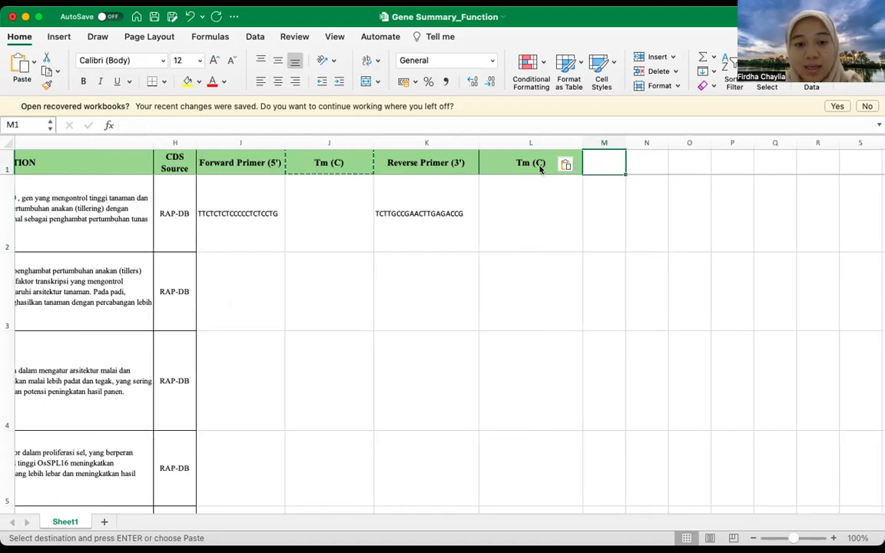
pyautogui.click(447, 145)
pyautogui.rightClick(454, 145)
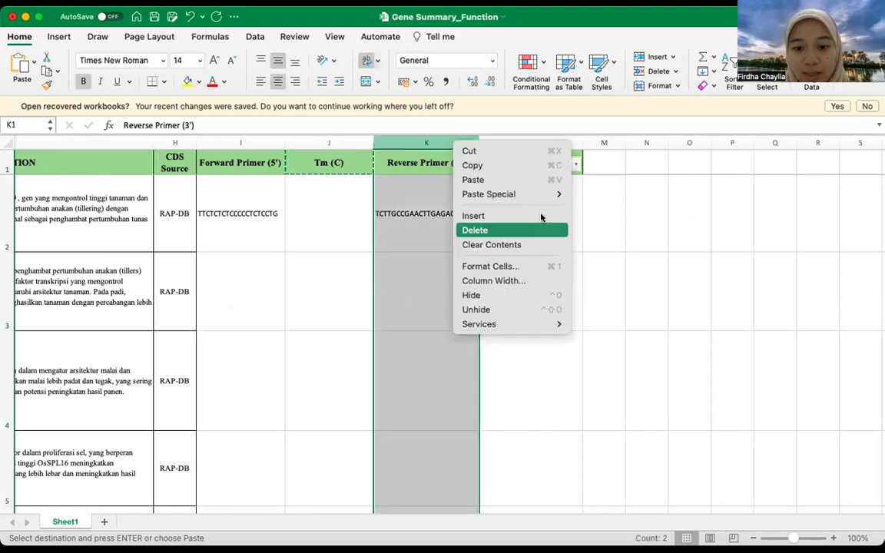
pyautogui.press('Up')
pyautogui.press('Return')
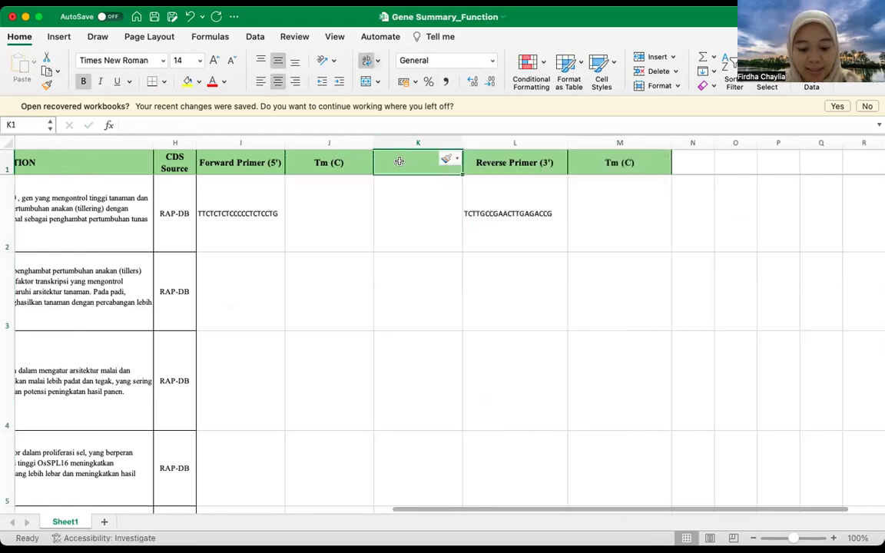
pyautogui.write('GC co')
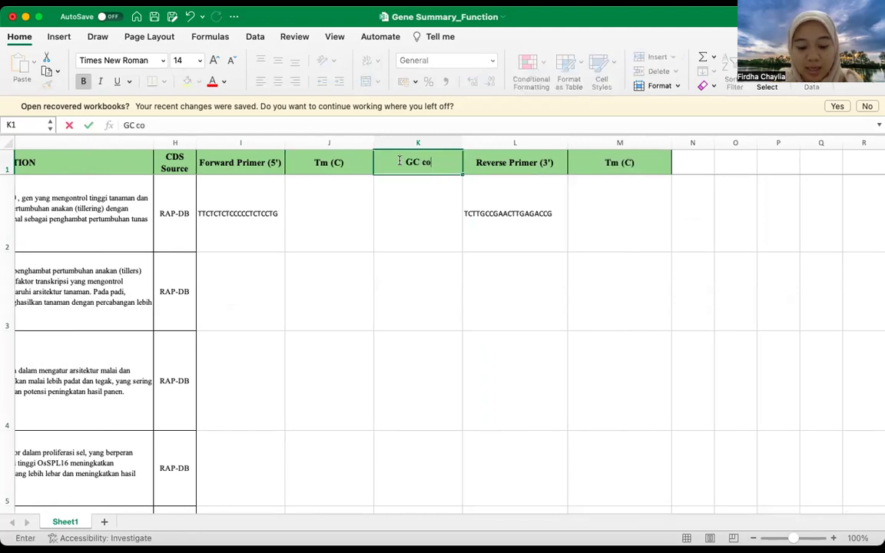
pyautogui.write('ntent ')
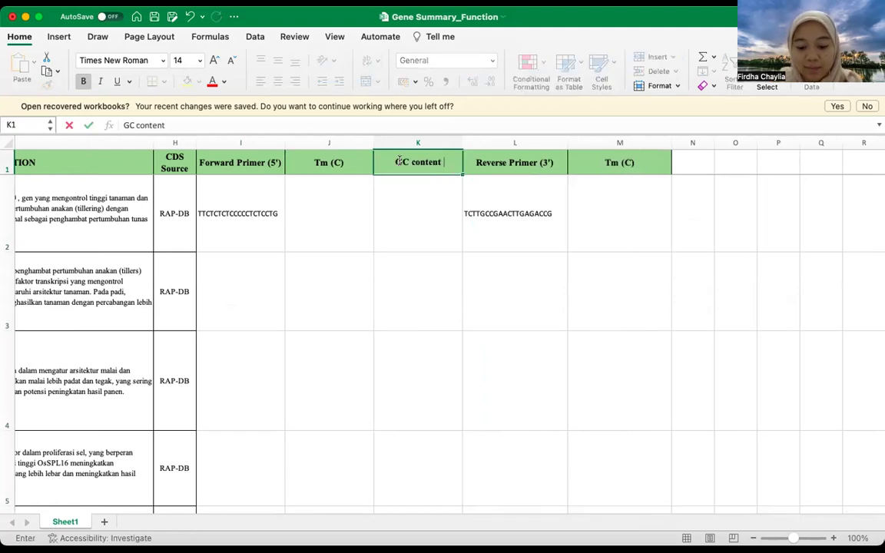
pyautogui.write('(')
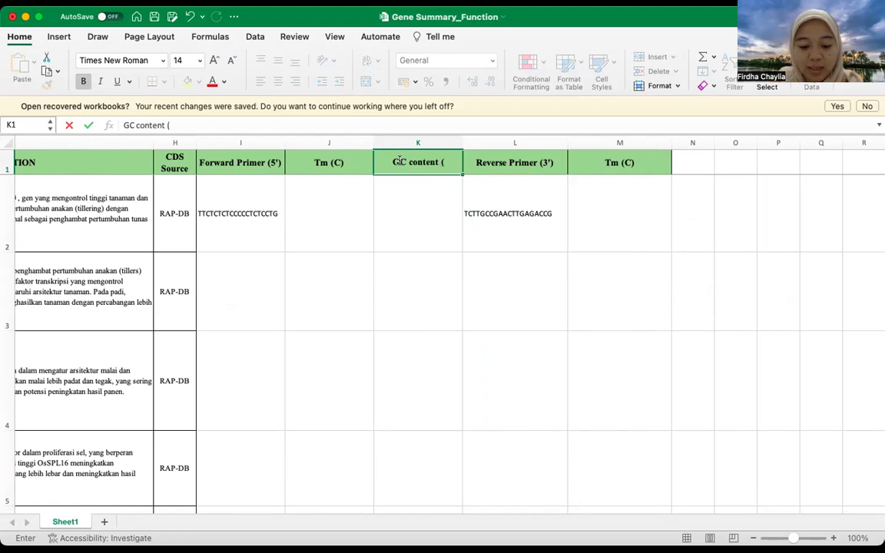
pyautogui.write('%)')
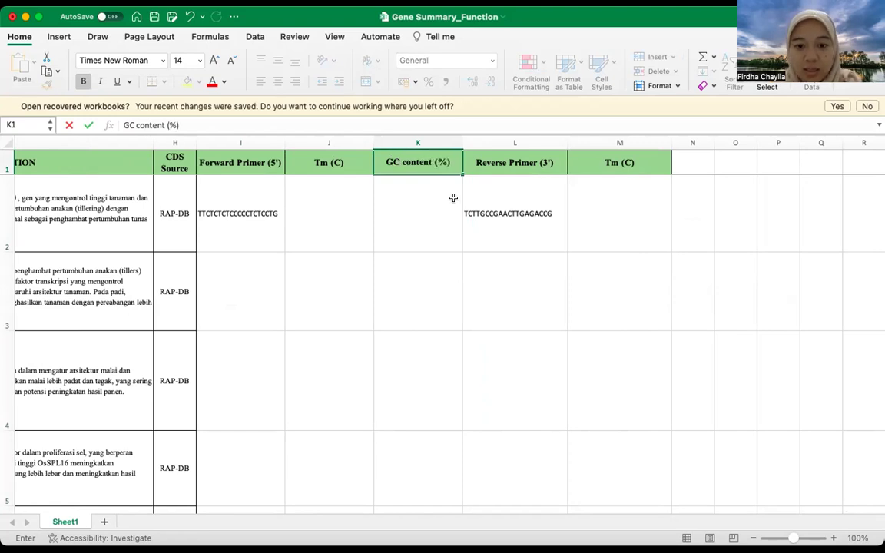
pyautogui.press('Return')
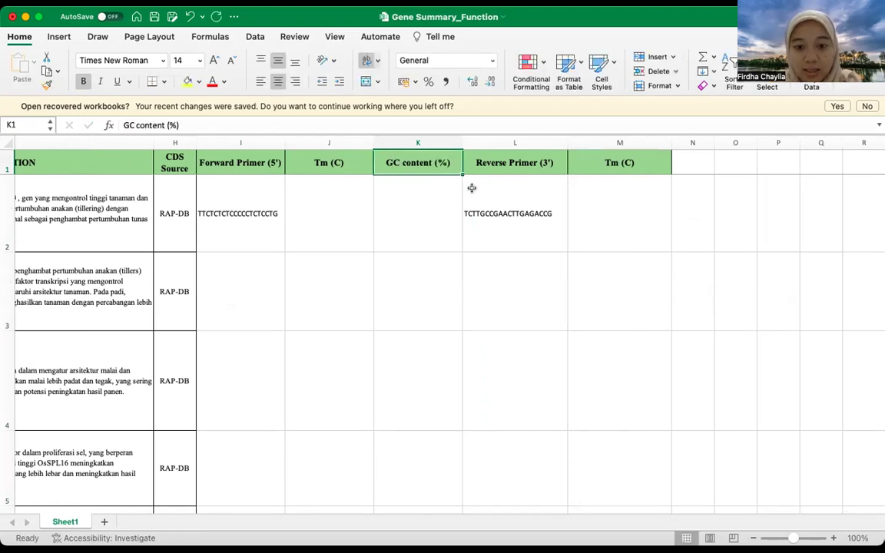
# - Copy the GC content (%) header from K1 into N1 and widen column N to about 21.33
pyautogui.press('cmd+c')
pyautogui.click(683, 168)
pyautogui.press('cmd+v')
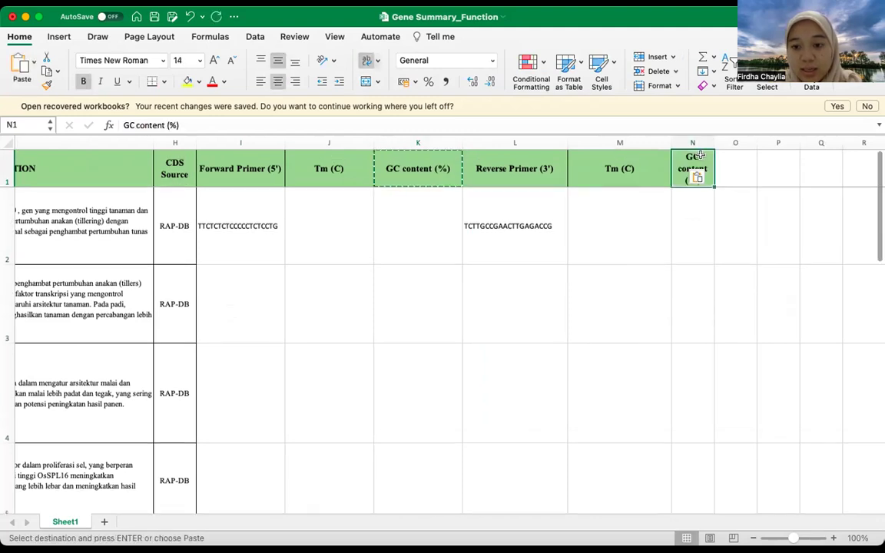
pyautogui.moveTo(755, 143); pyautogui.dragTo(759, 143)
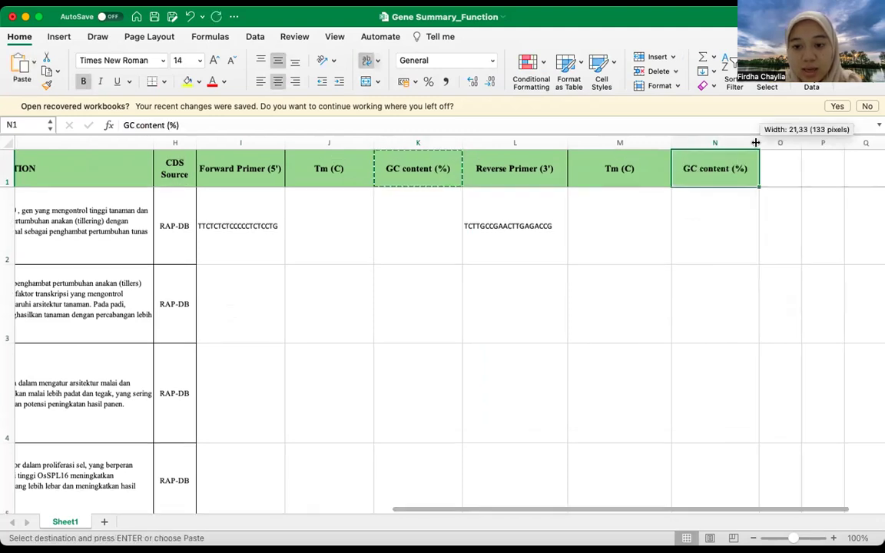
# - Save the workbook and paste the forward primer's Tm, 59.4 C, from the primer results into J2
pyautogui.click(310, 226)
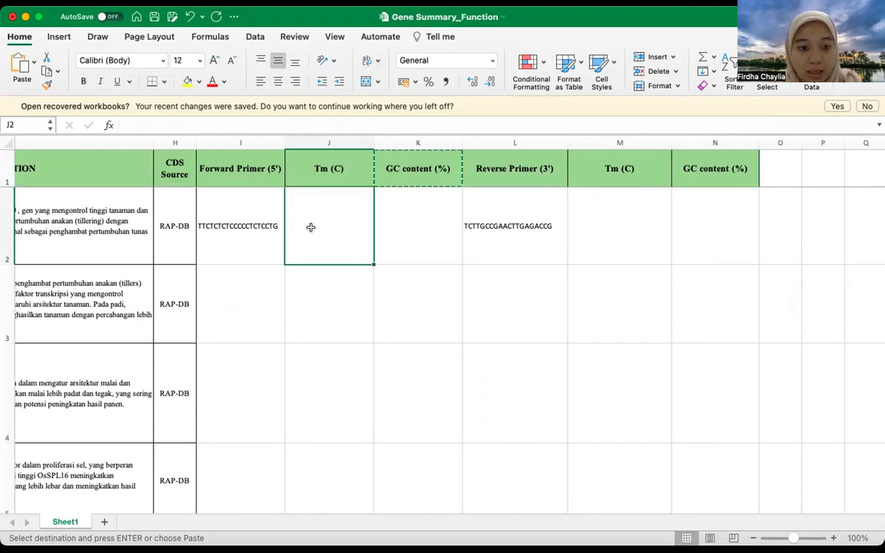
pyautogui.press('cmd+s')
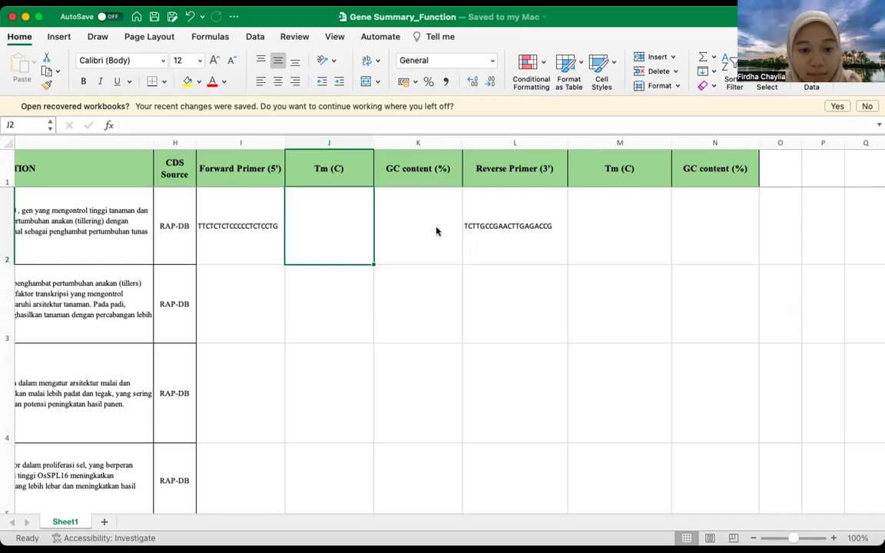
pyautogui.click(354, 275)
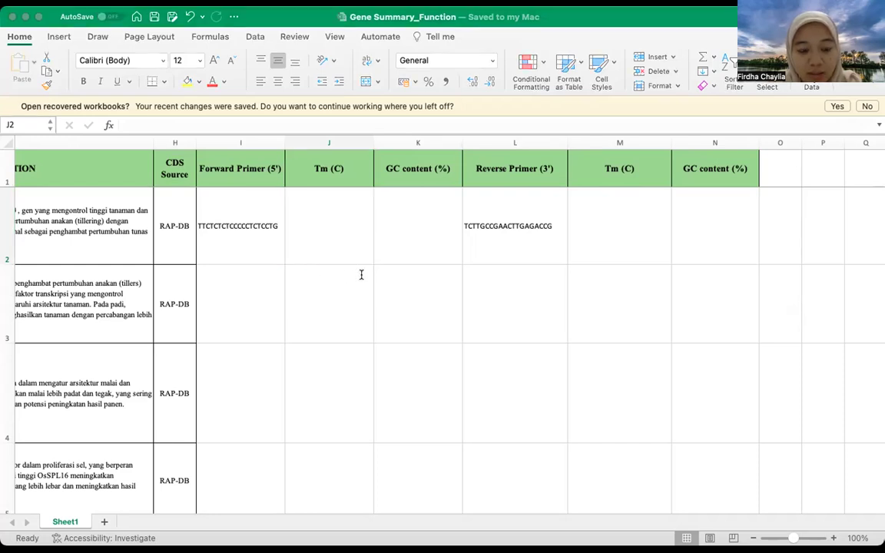
pyautogui.click(329, 223)
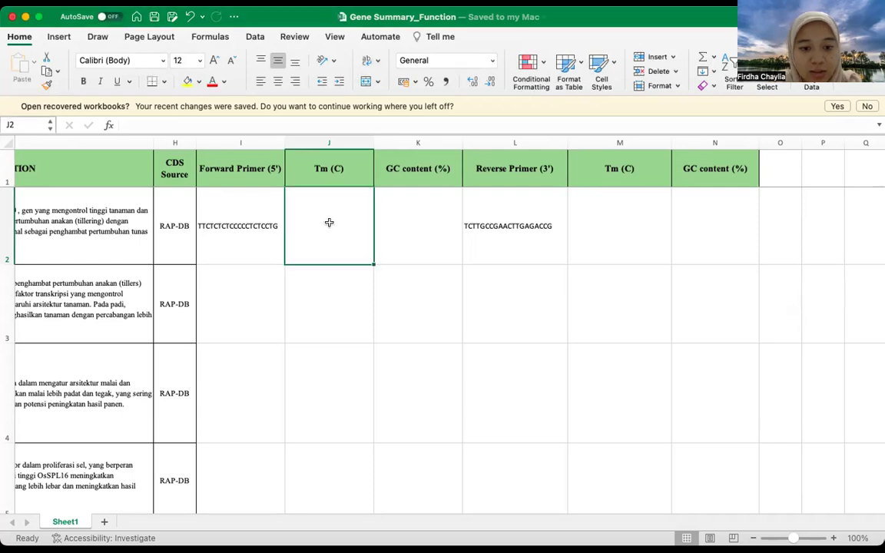
pyautogui.press('super+v')
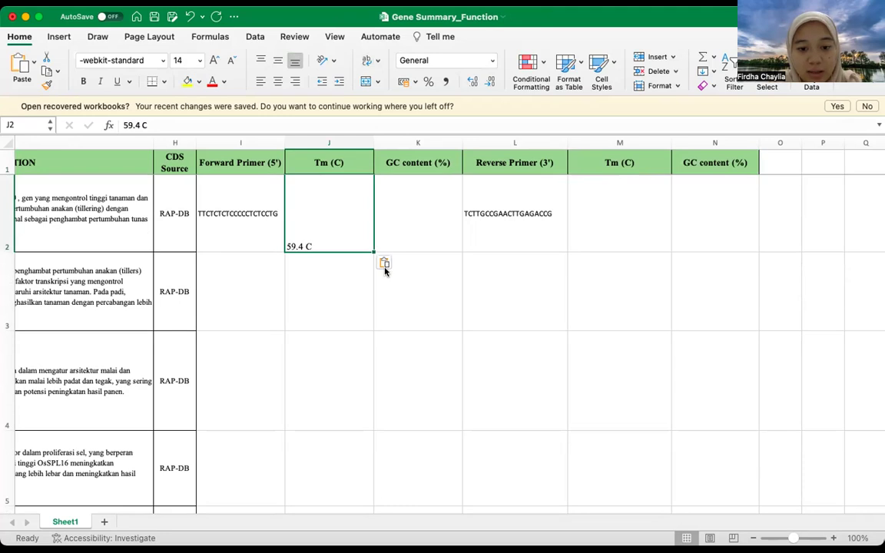
# - Copy the reverse primer's Tm, 60.3 C, from the primer results into M2
pyautogui.press('super+Tab')
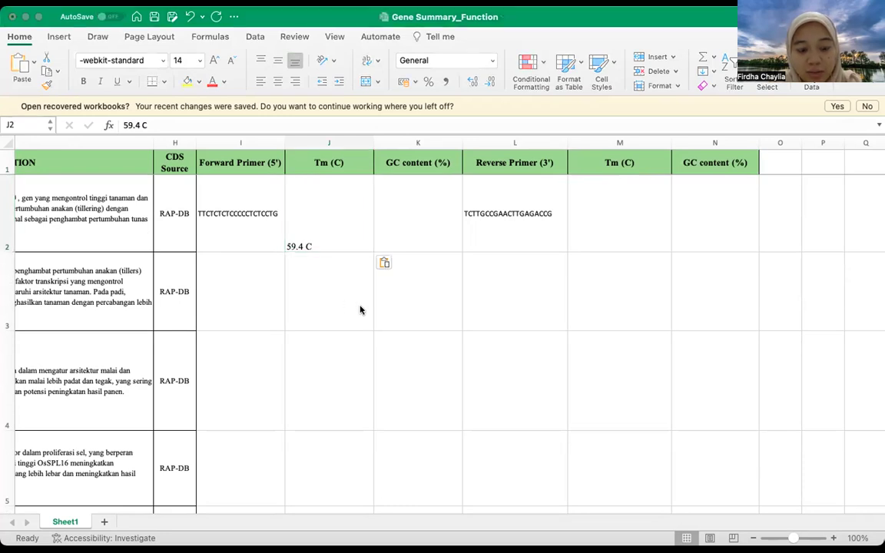
pyautogui.click(533, 217)
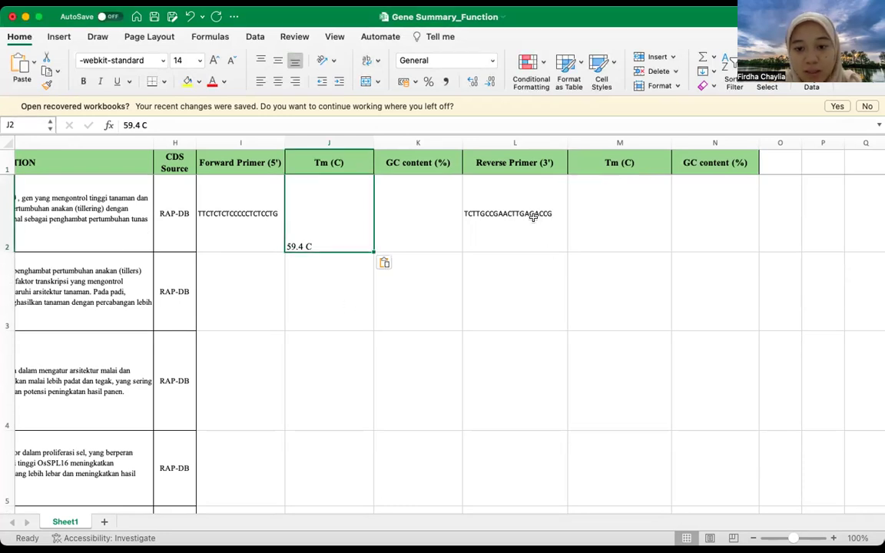
pyautogui.click(545, 197)
pyautogui.click(603, 197)
pyautogui.press('super+v')
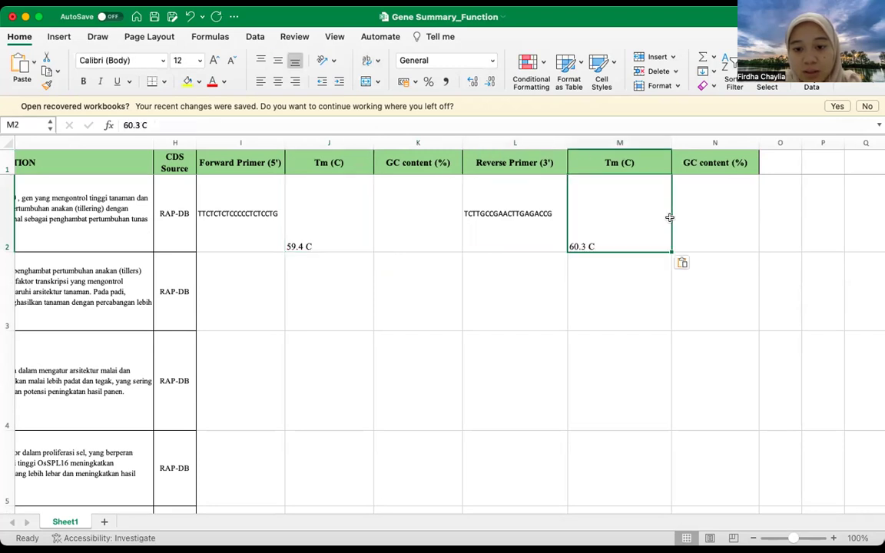
# - Copy the forward primer's GC content, 60.0 %, from the primer results into K2
pyautogui.click(688, 217)
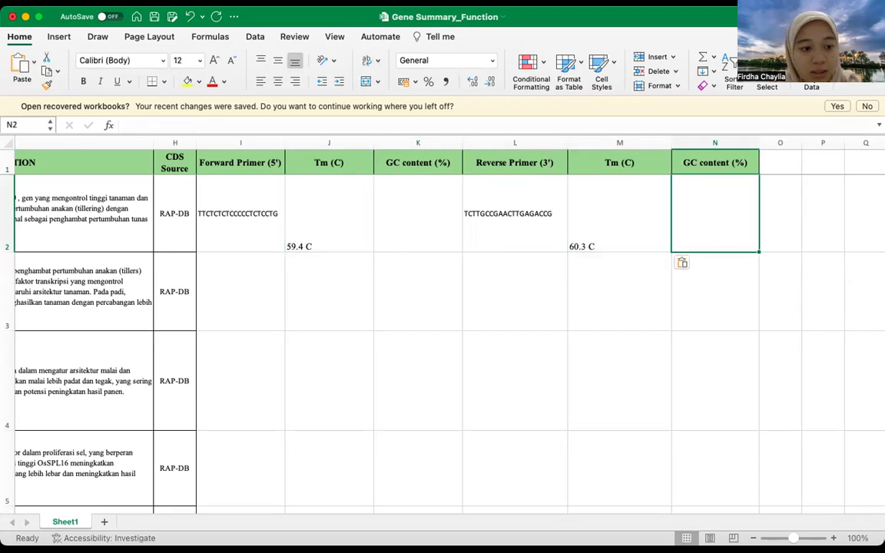
pyautogui.click(446, 277)
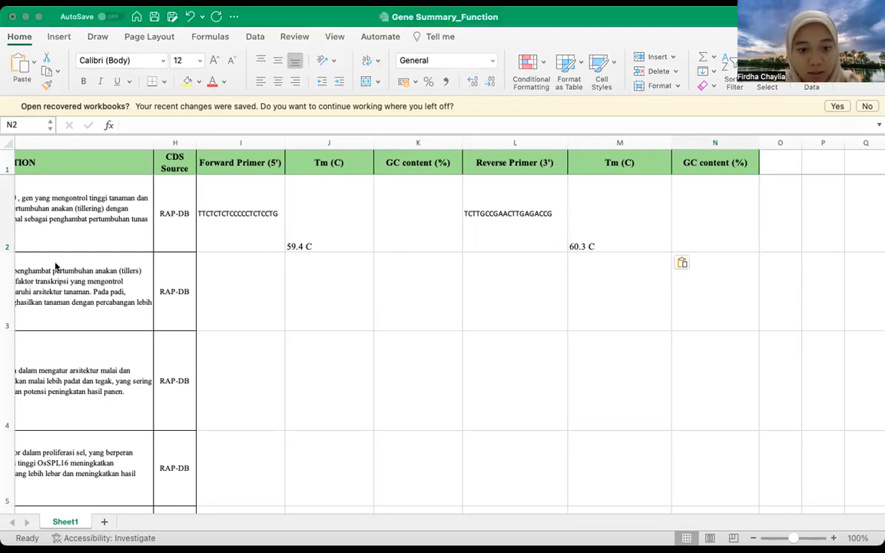
pyautogui.click(411, 229)
pyautogui.click(387, 222)
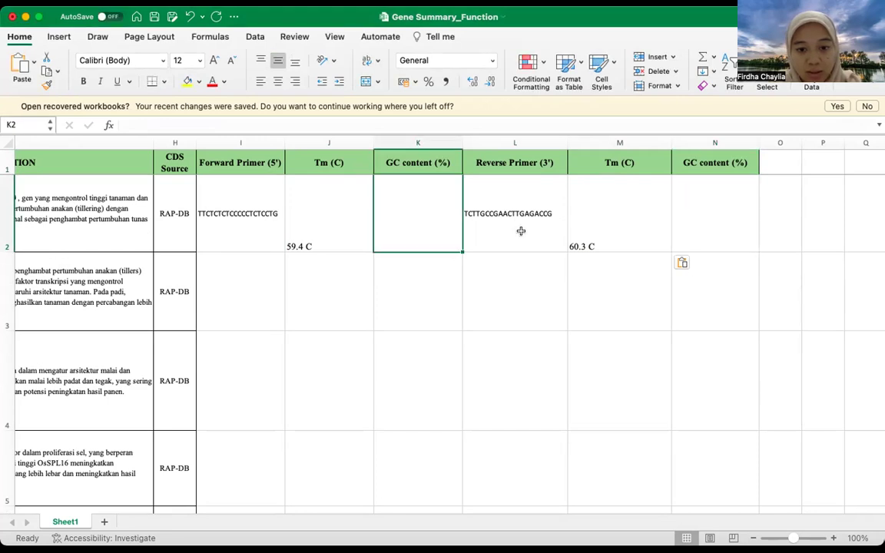
pyautogui.press('super+v')
# - Copy the reverse primer's GC content, 55.0 %, from the primer results into N2 and save the workbook
pyautogui.press('Right')
pyautogui.press('Right')
pyautogui.press('Right')
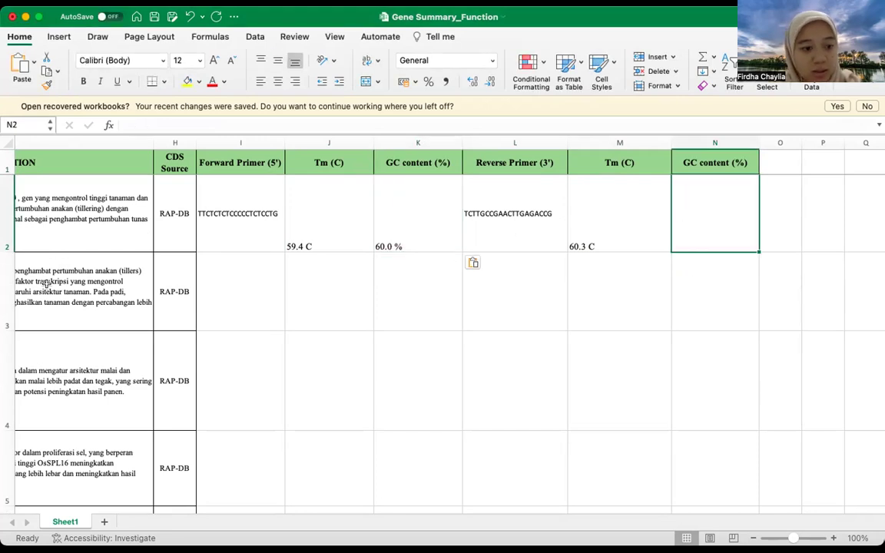
pyautogui.click(427, 315)
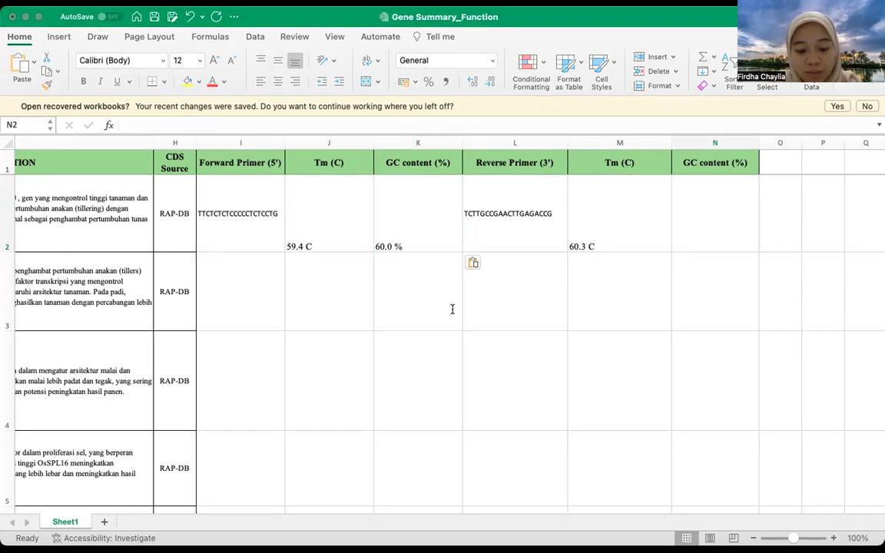
pyautogui.click(734, 211)
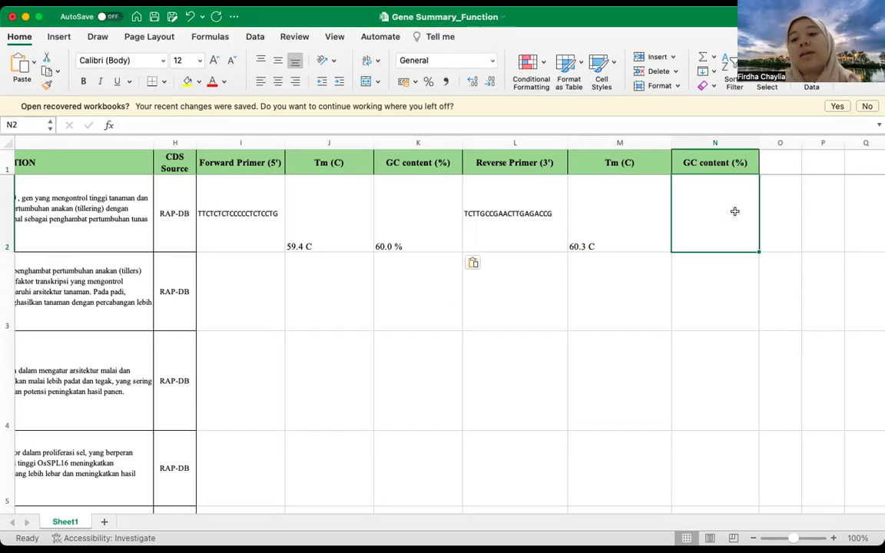
pyautogui.press('super+v')
pyautogui.press('Return')
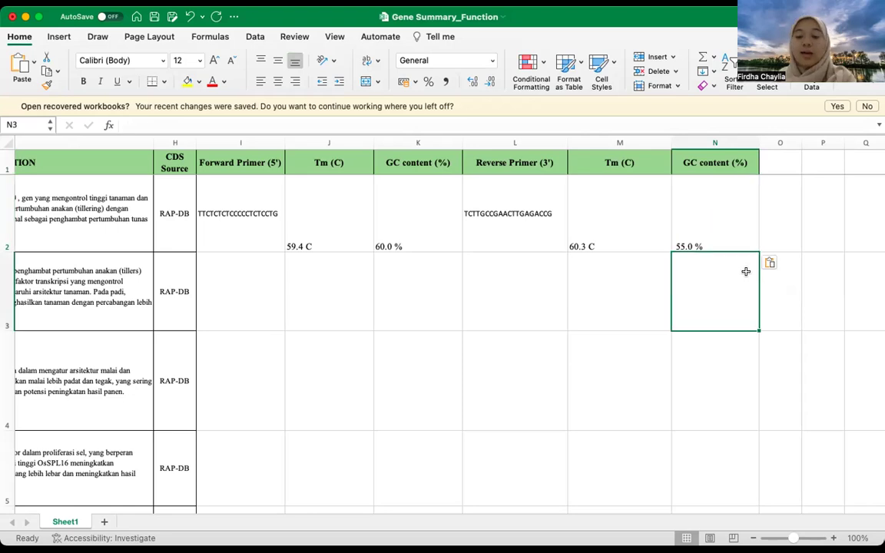
pyautogui.press('super+s')
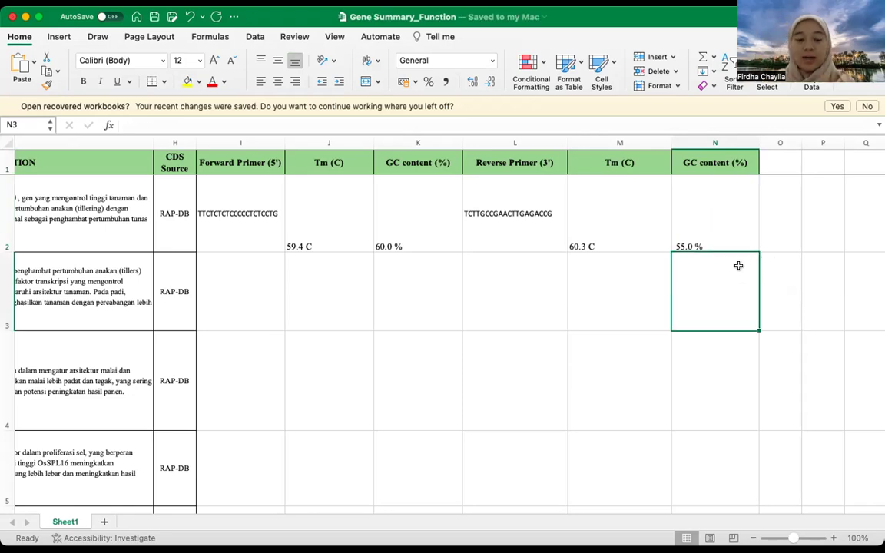
# - Middle-align the primer, Tm and GC content cells I2:N2 vertically
pyautogui.moveTo(240, 216); pyautogui.dragTo(665, 215)
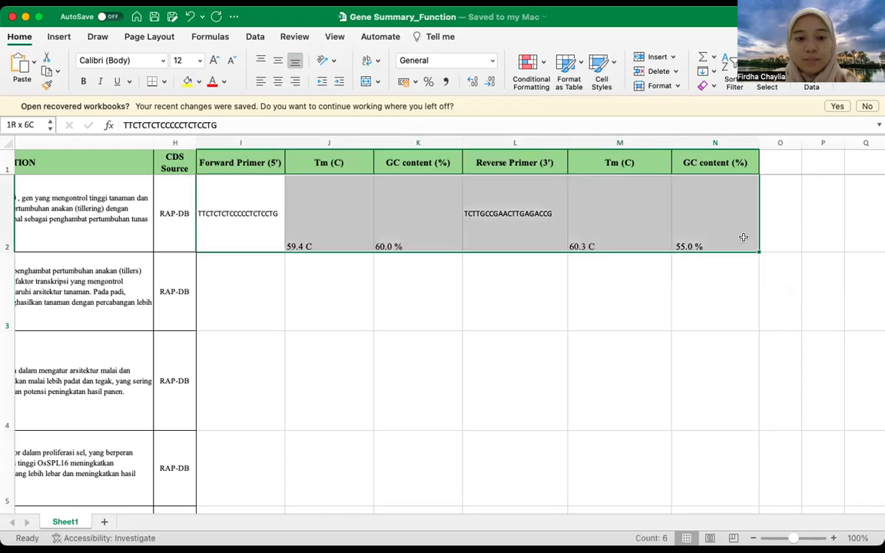
pyautogui.click(295, 60)
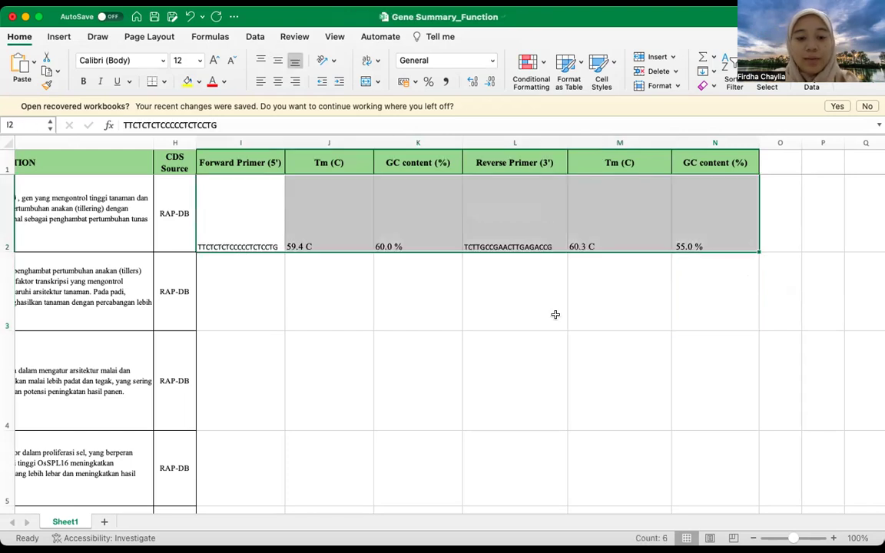
pyautogui.click(277, 61)
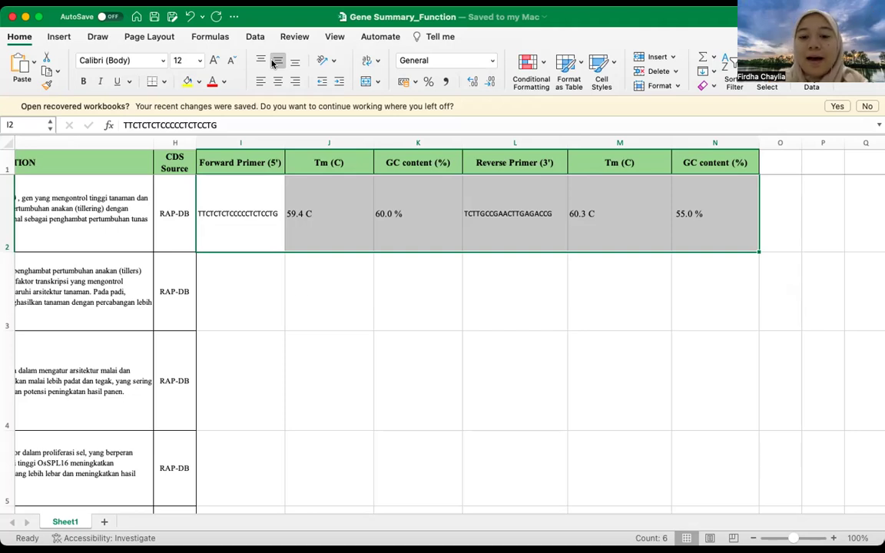
pyautogui.click(441, 308)
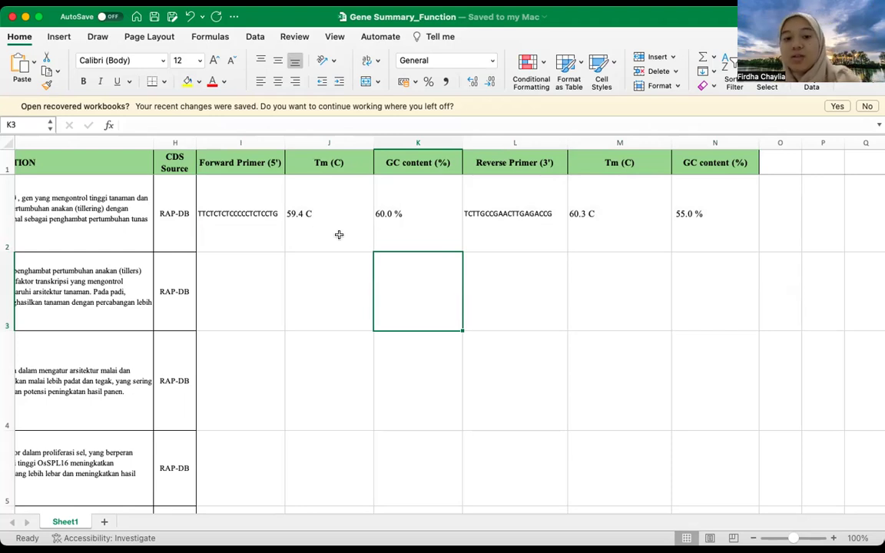
pyautogui.click(266, 218)
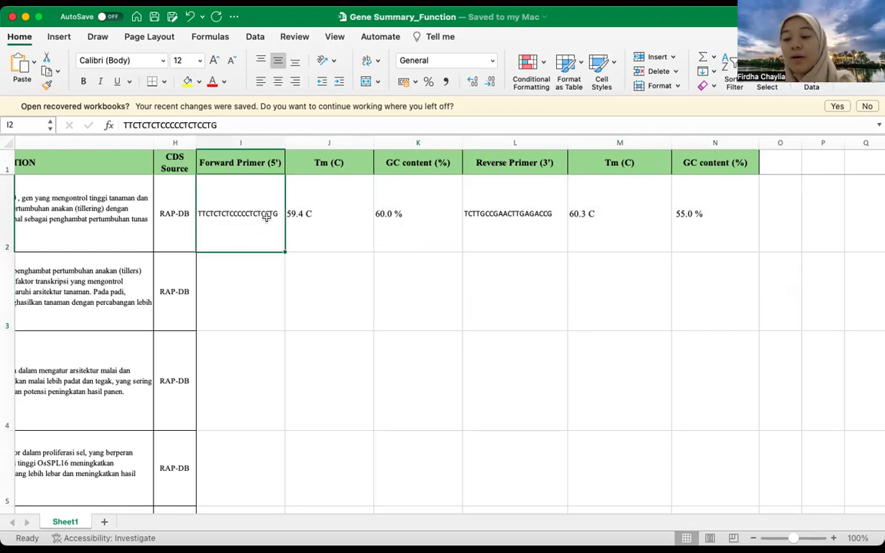